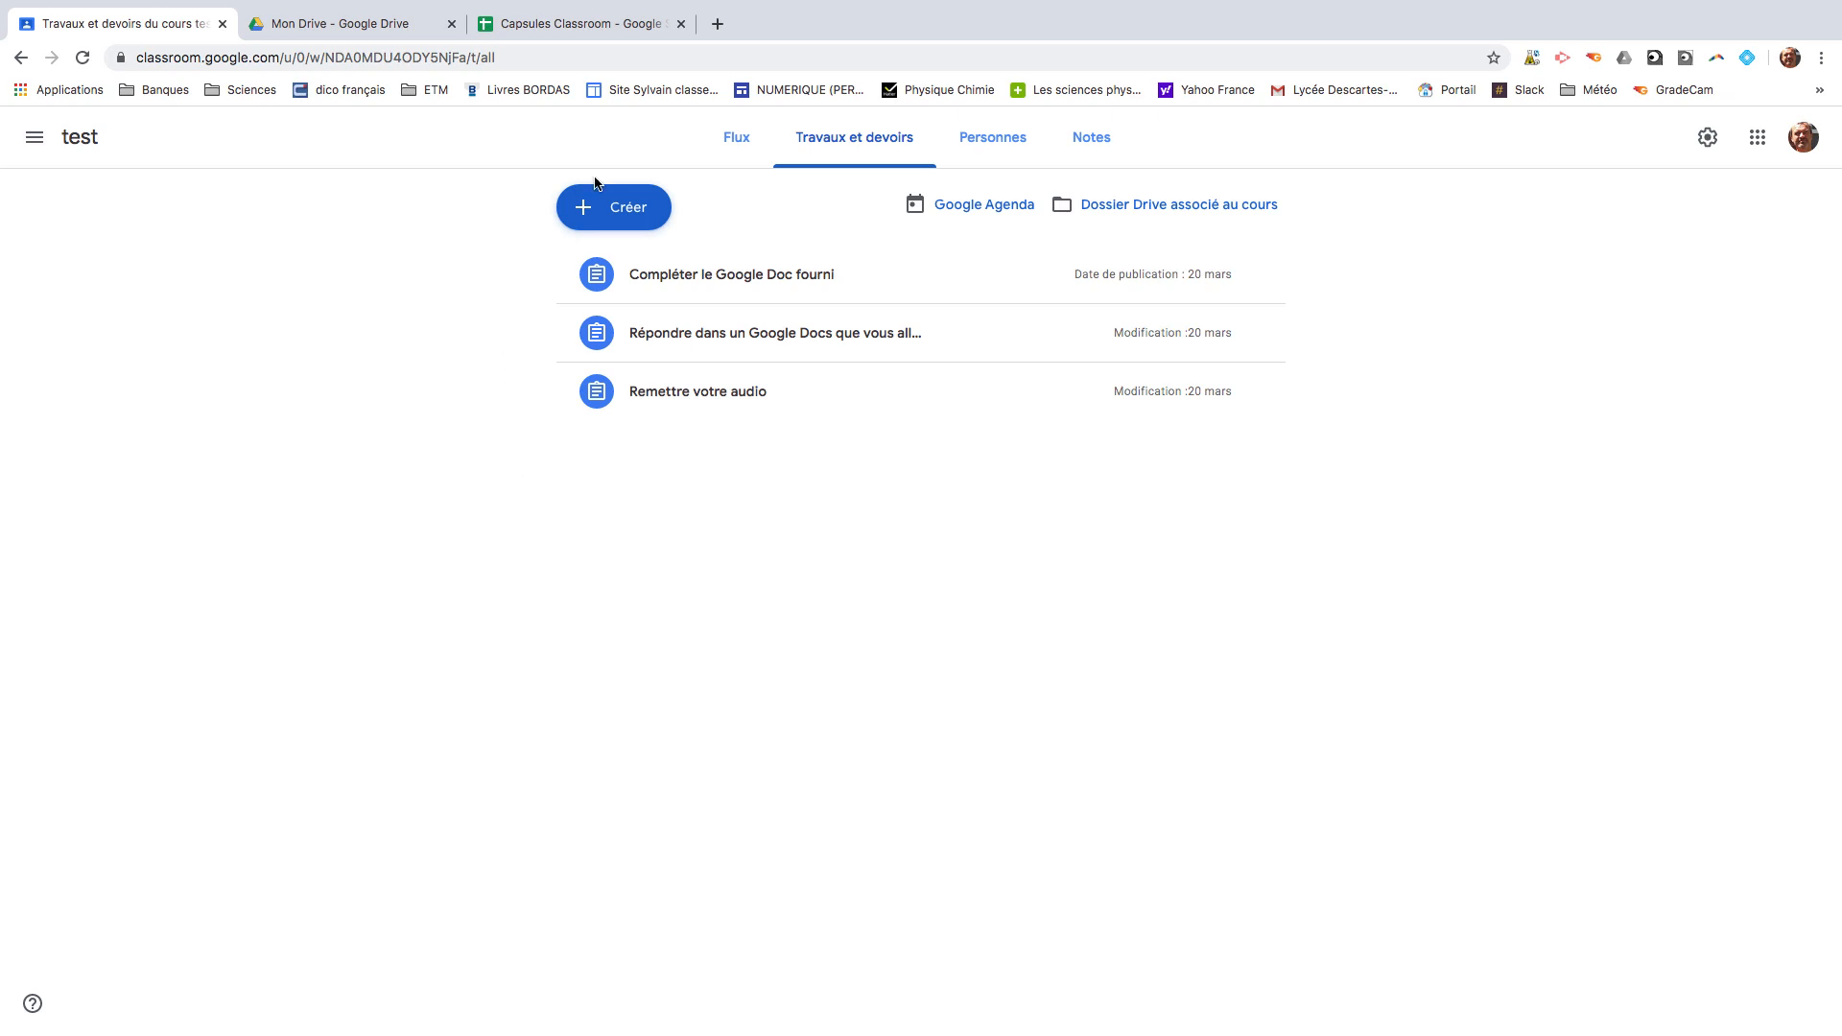
- Show the handed-in work for the assignment "Compléter le Google Doc fourni" and open the first student's "Loi d'ohm" document
{"action": "left_click", "coordinate": [774, 280]}
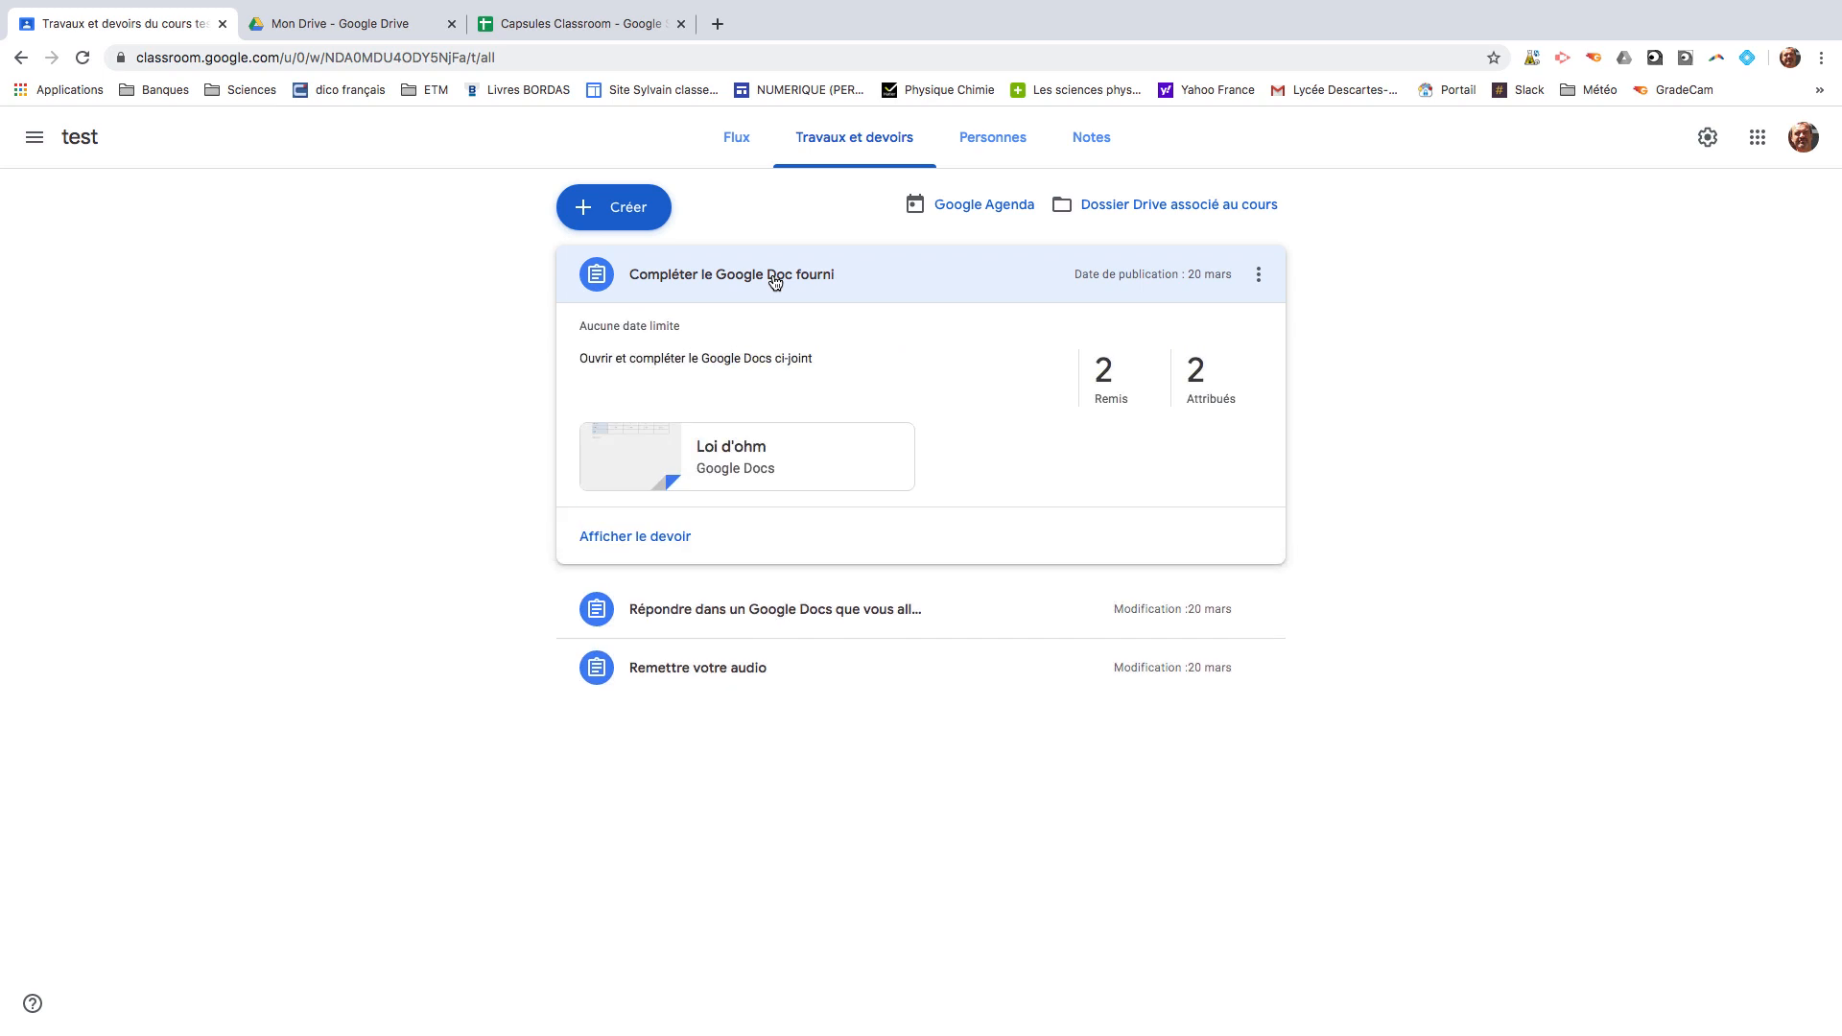
{"action": "left_click", "coordinate": [638, 536]}
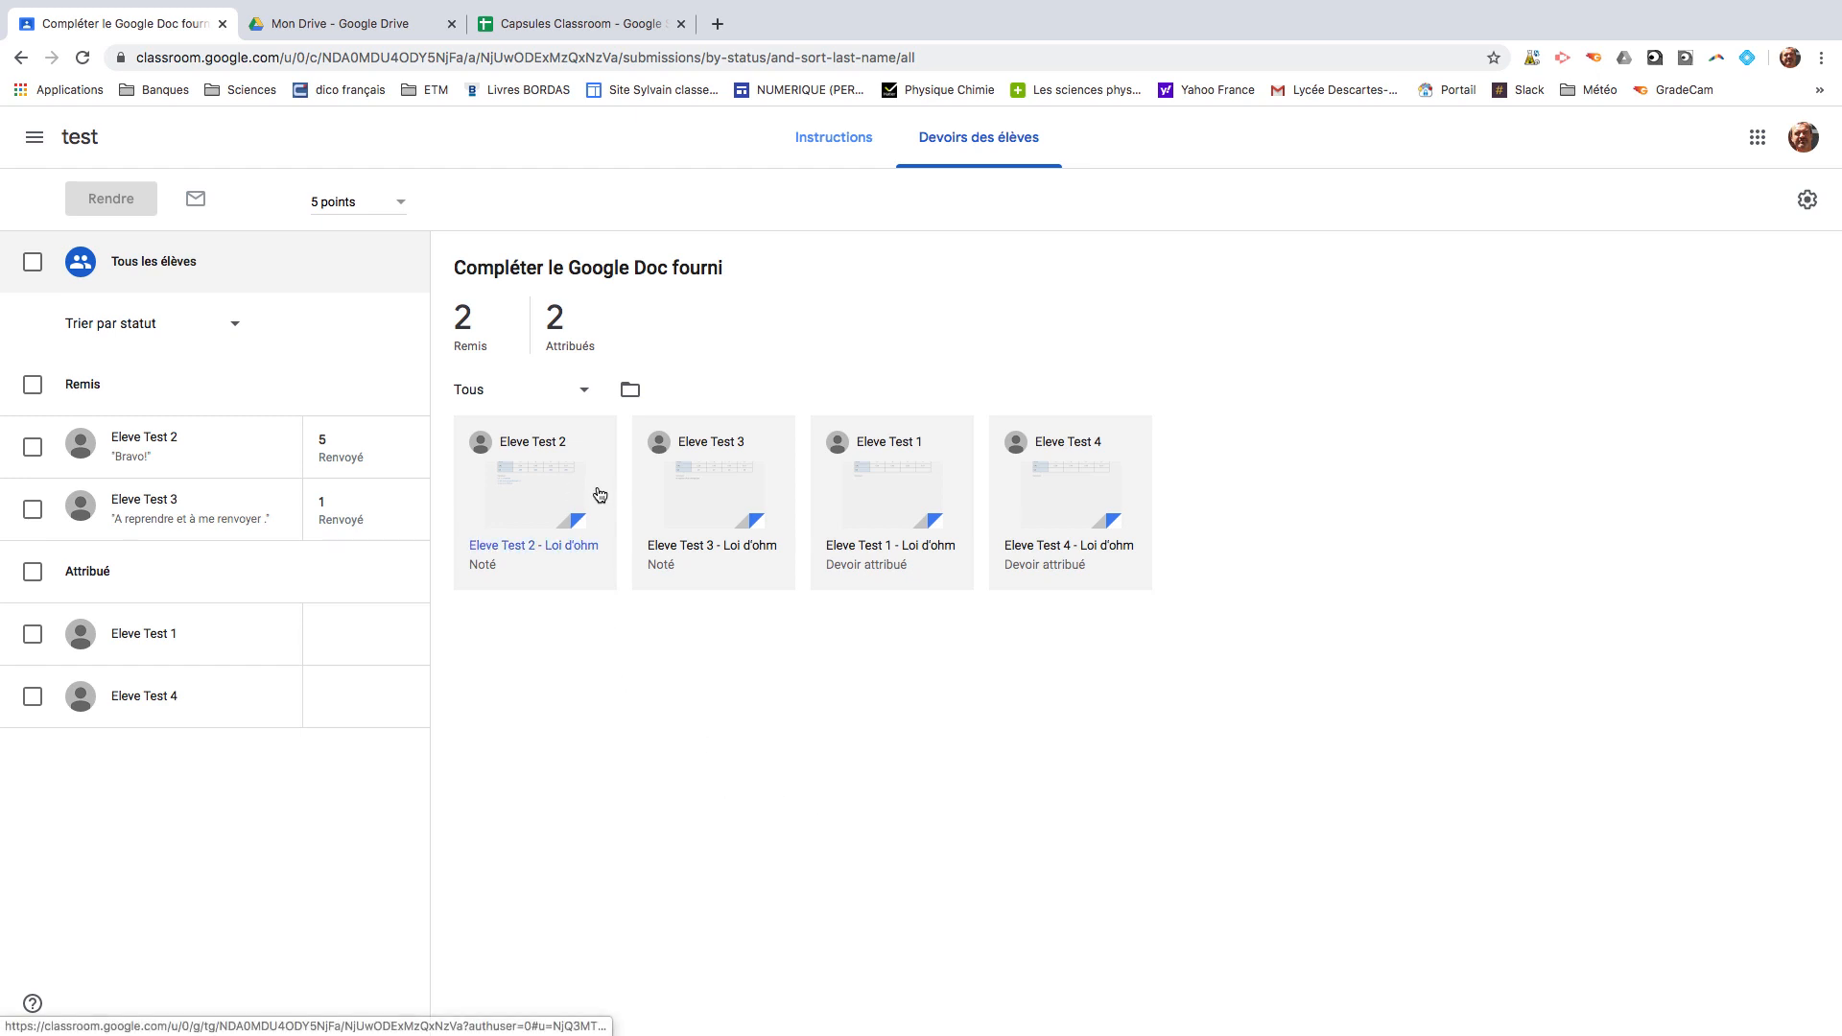
{"action": "left_click", "coordinate": [471, 347]}
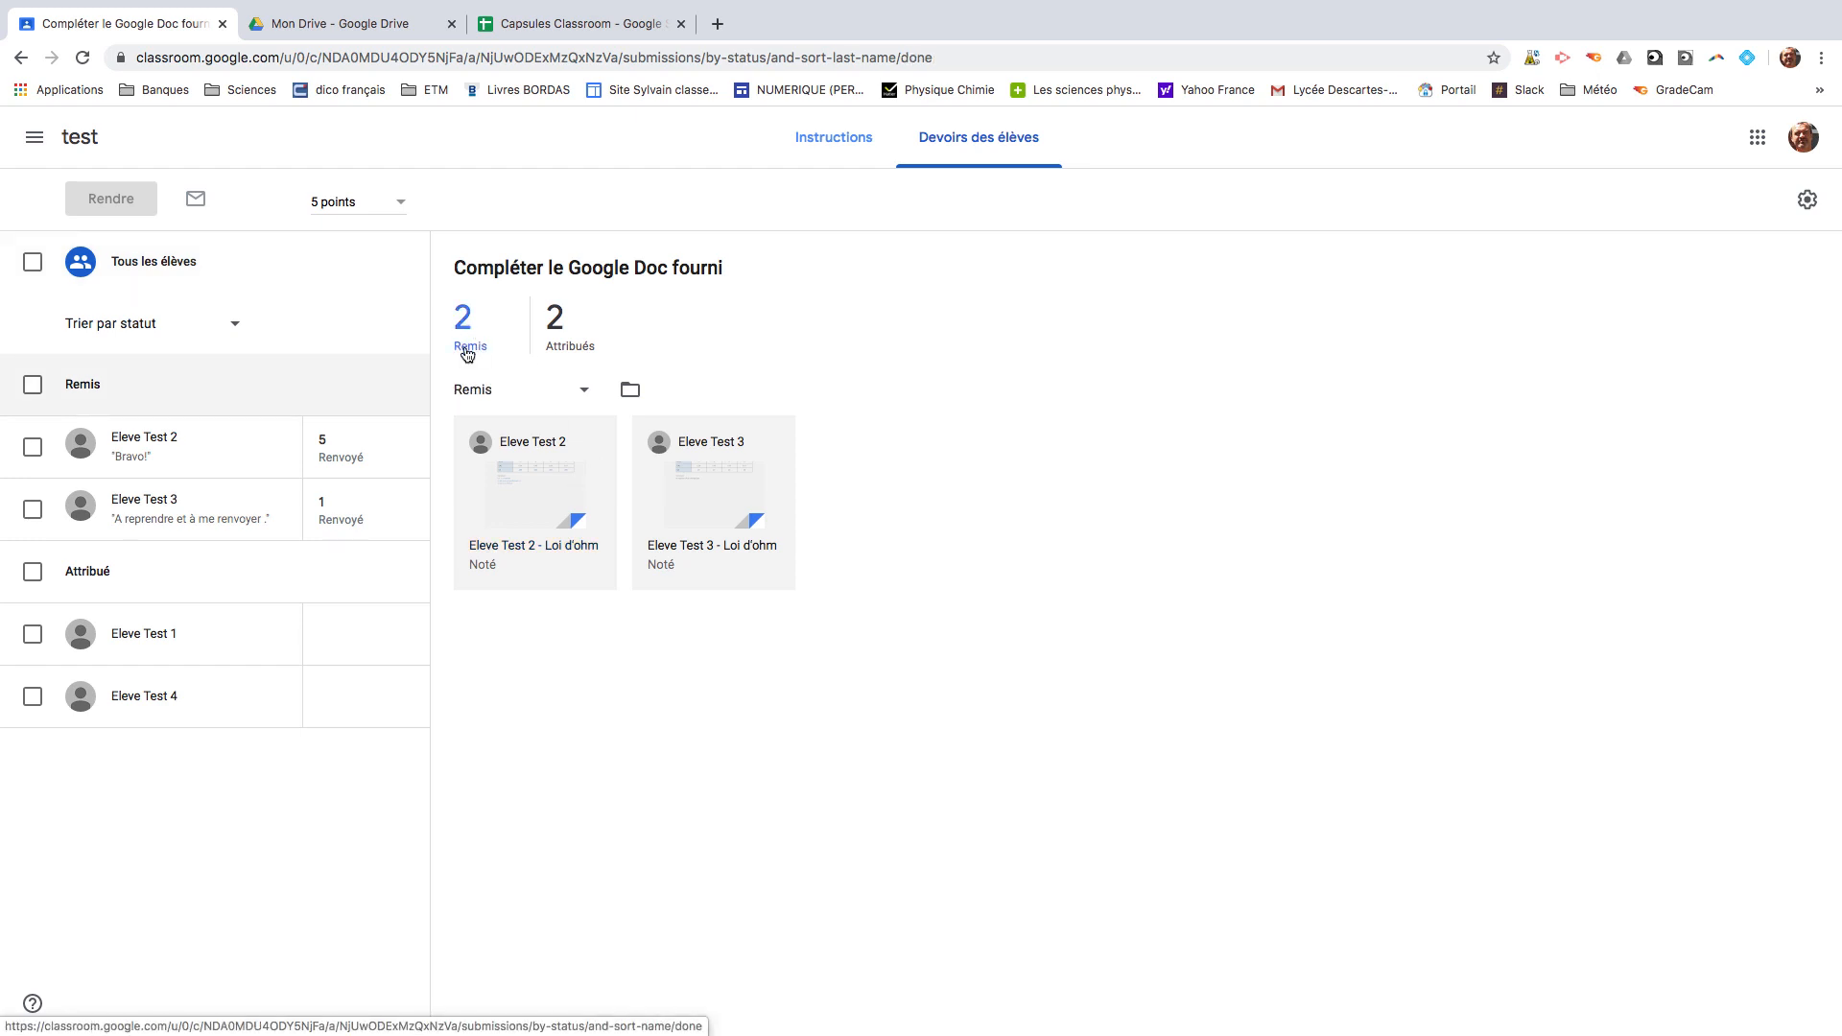
{"action": "left_click", "coordinate": [579, 505]}
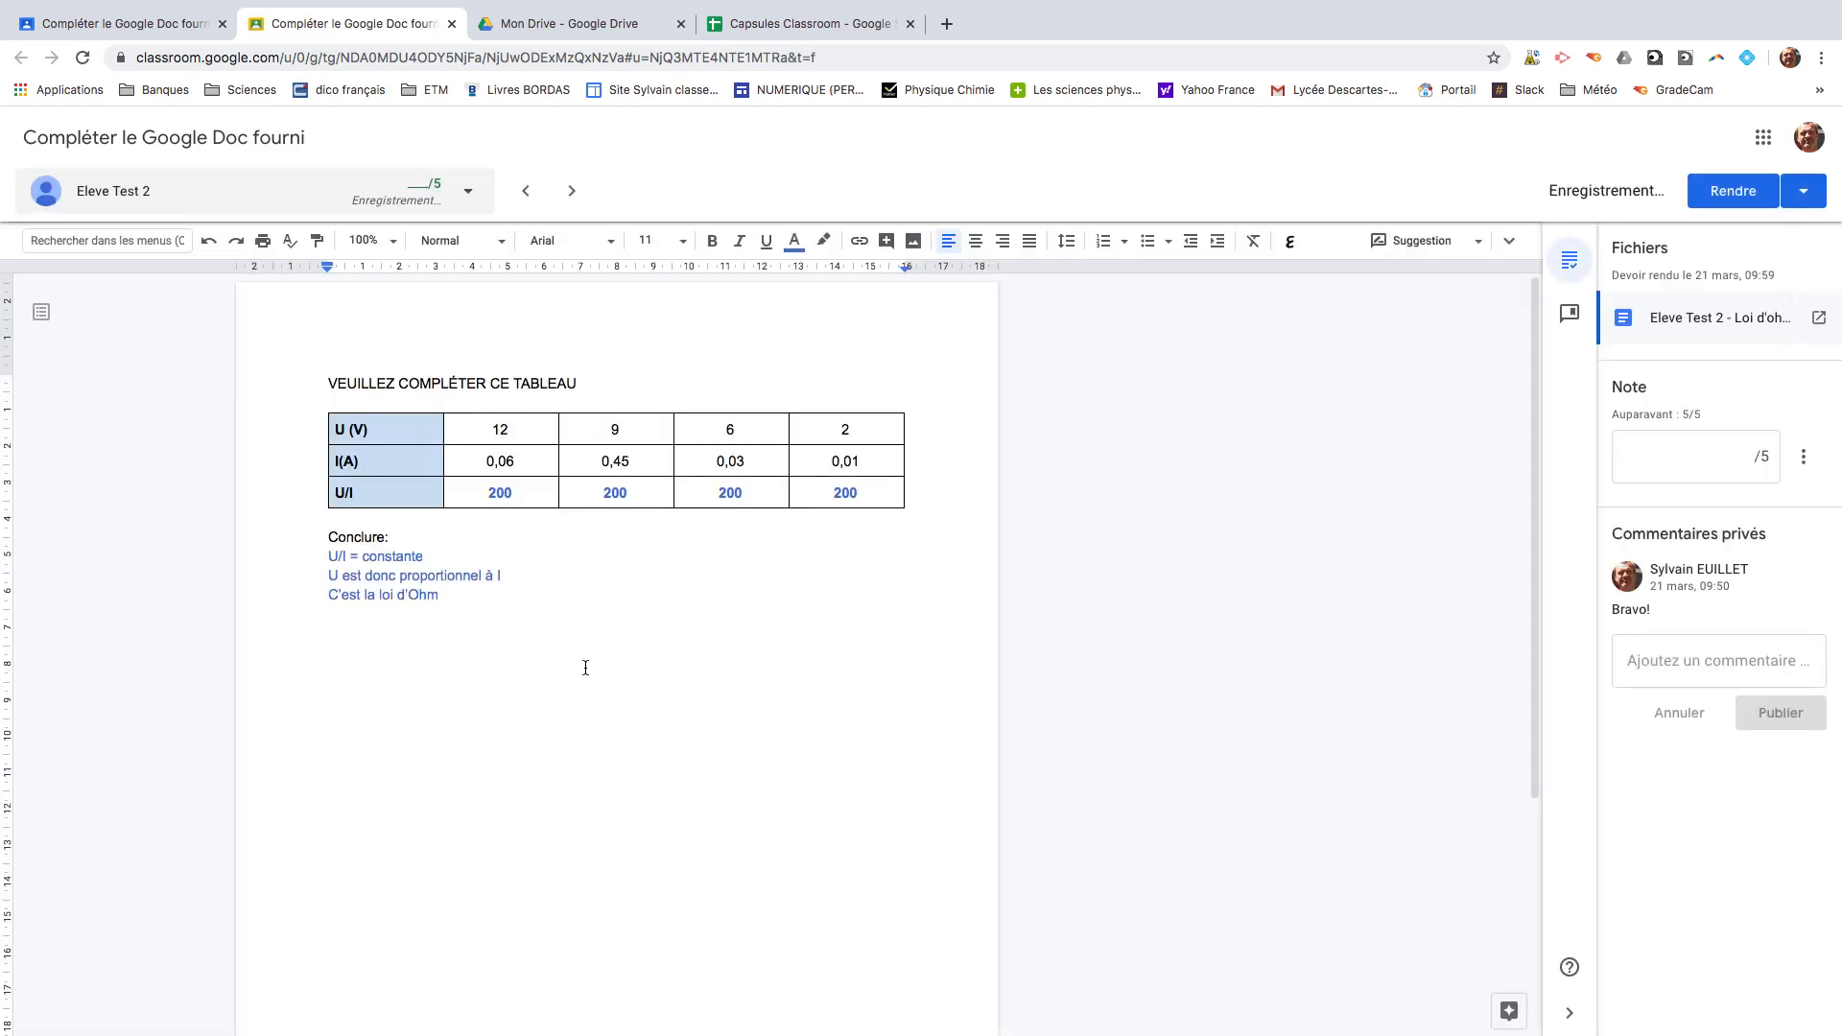
- Suggest adding "le" to "proportionnel" in the student's conclusion so that it reads "proportionnelle"
{"action": "left_click", "coordinate": [467, 559]}
{"action": "left_click", "coordinate": [482, 576]}
{"action": "type", "text": "le"}
{"action": "left_click", "coordinate": [601, 667]}
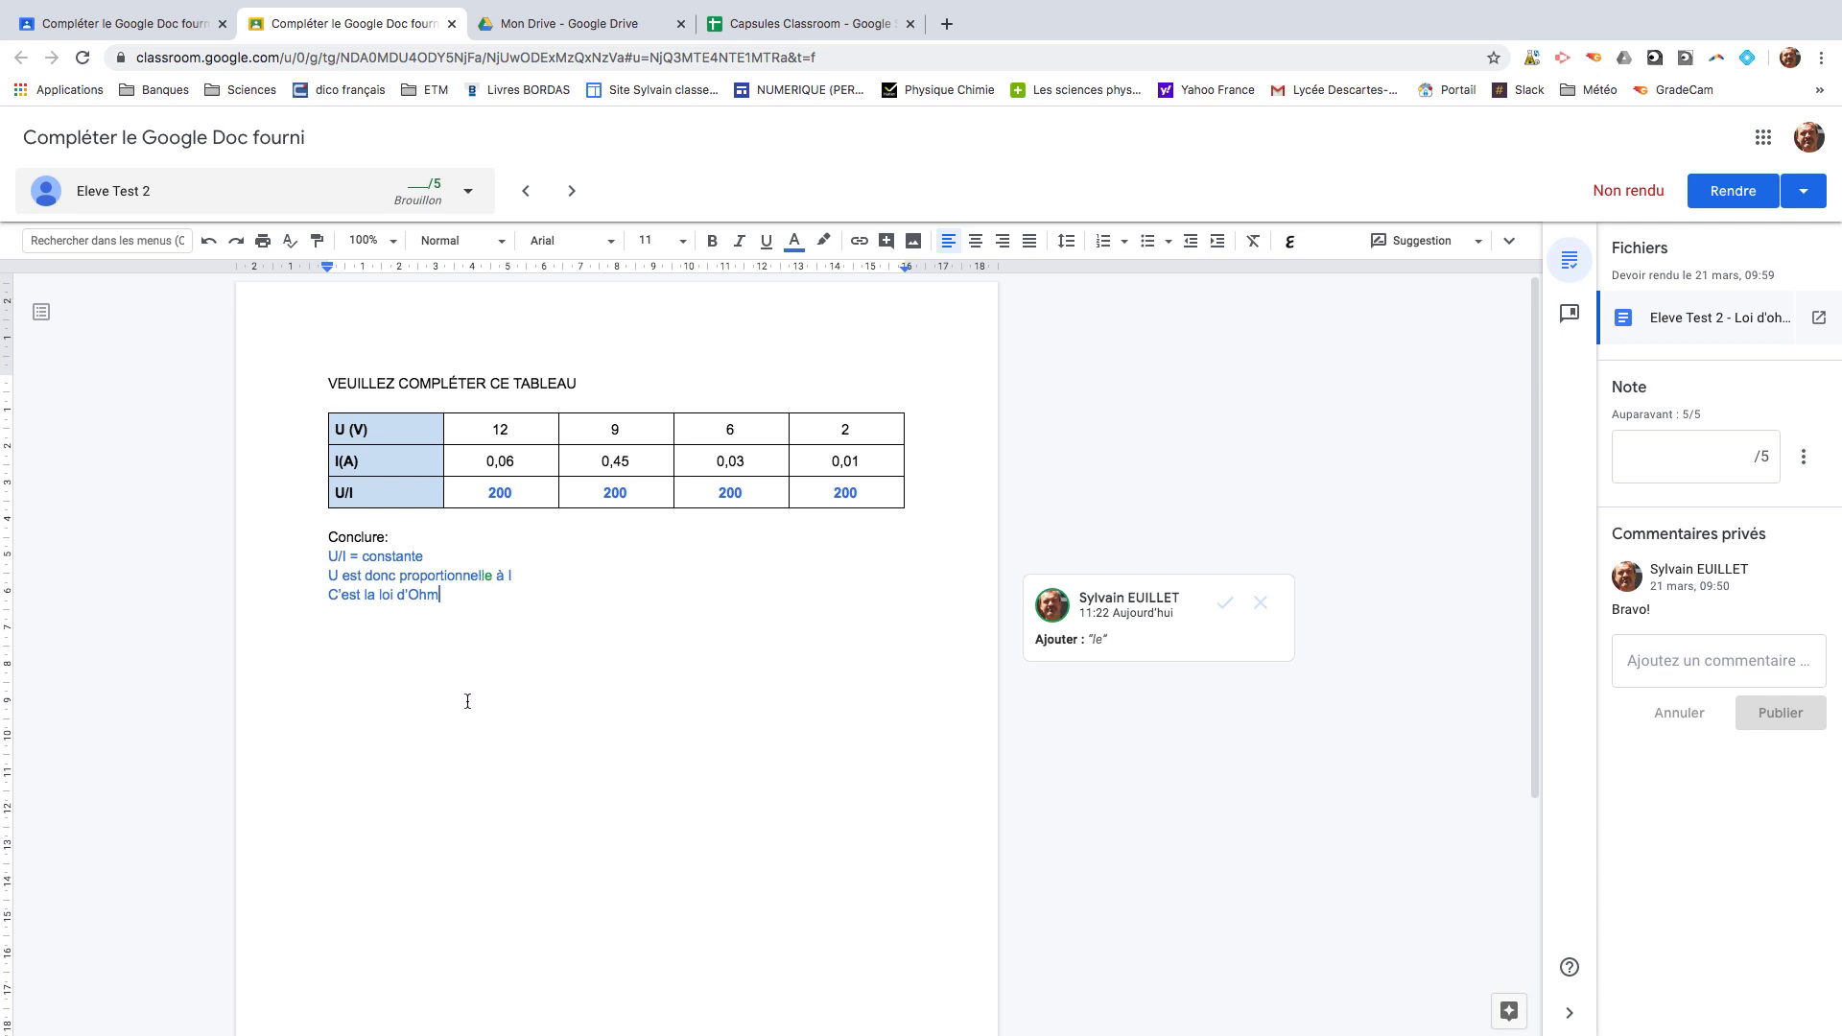
- Draft the comment "ok" on the first 200 in the table's U/I row
{"action": "left_click", "coordinate": [498, 491]}
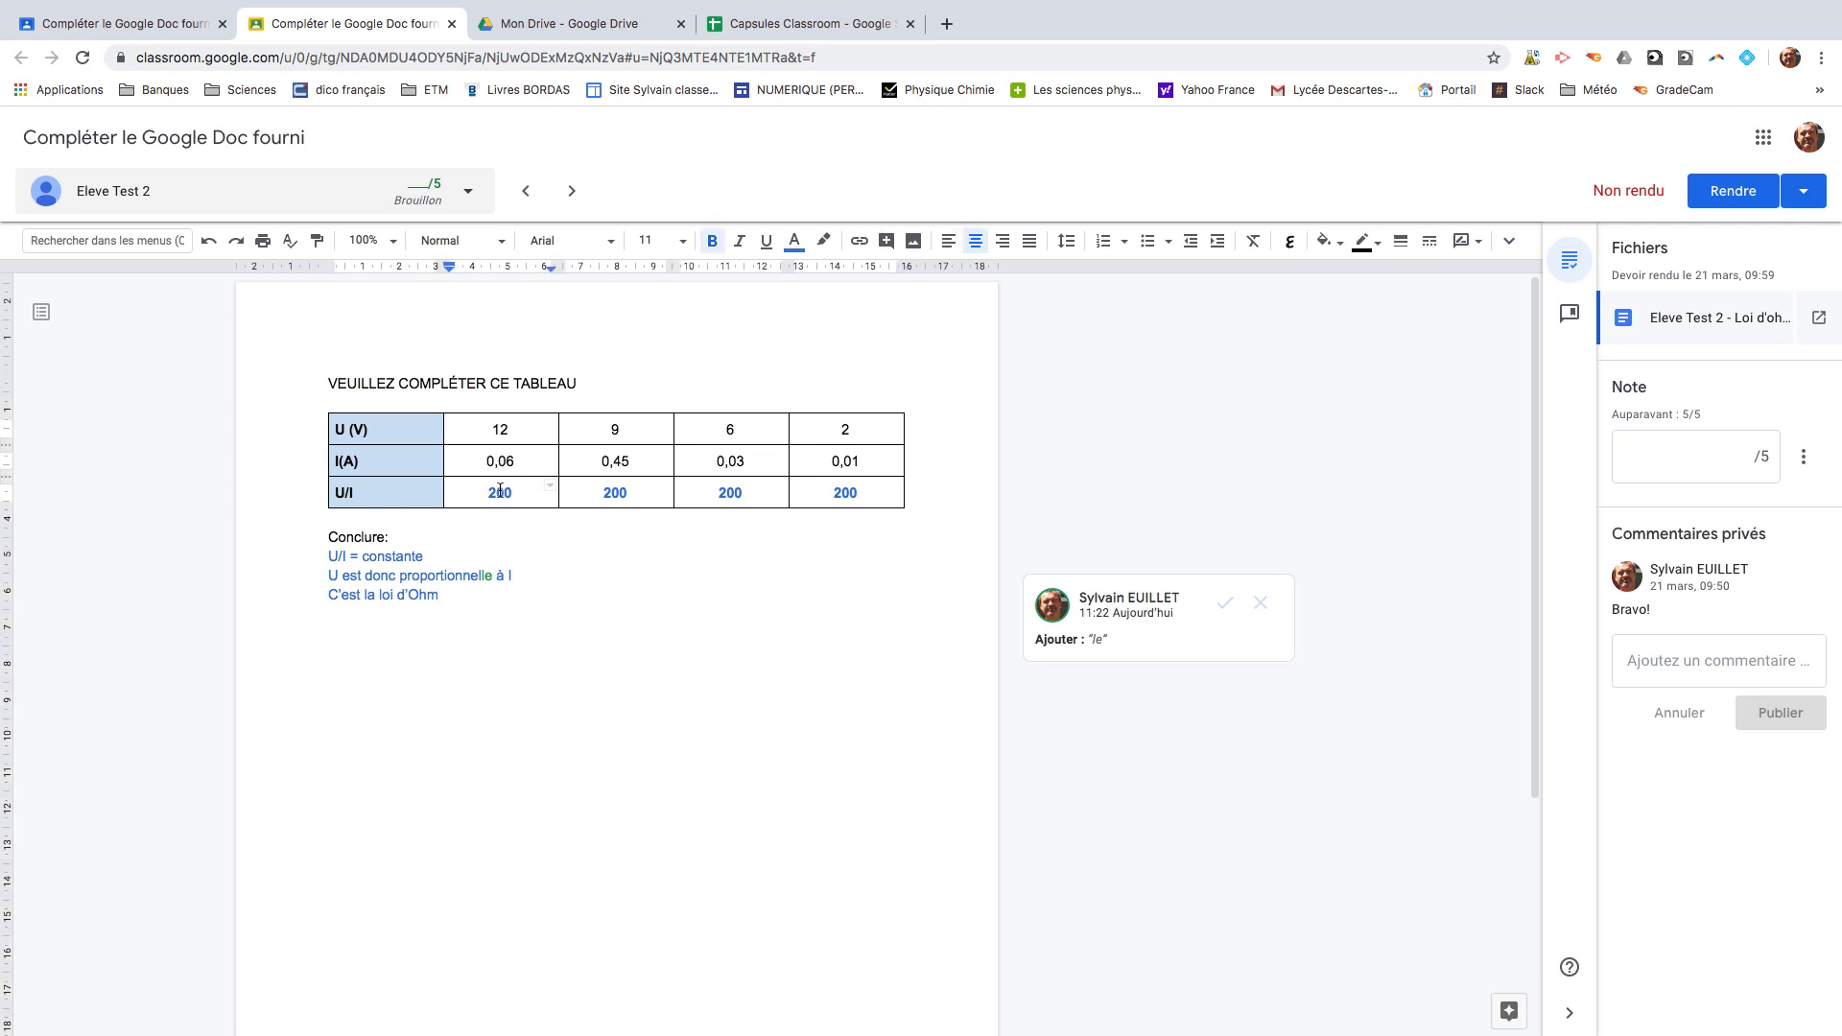
{"action": "double_click", "coordinate": [497, 492]}
{"action": "left_click", "coordinate": [999, 500]}
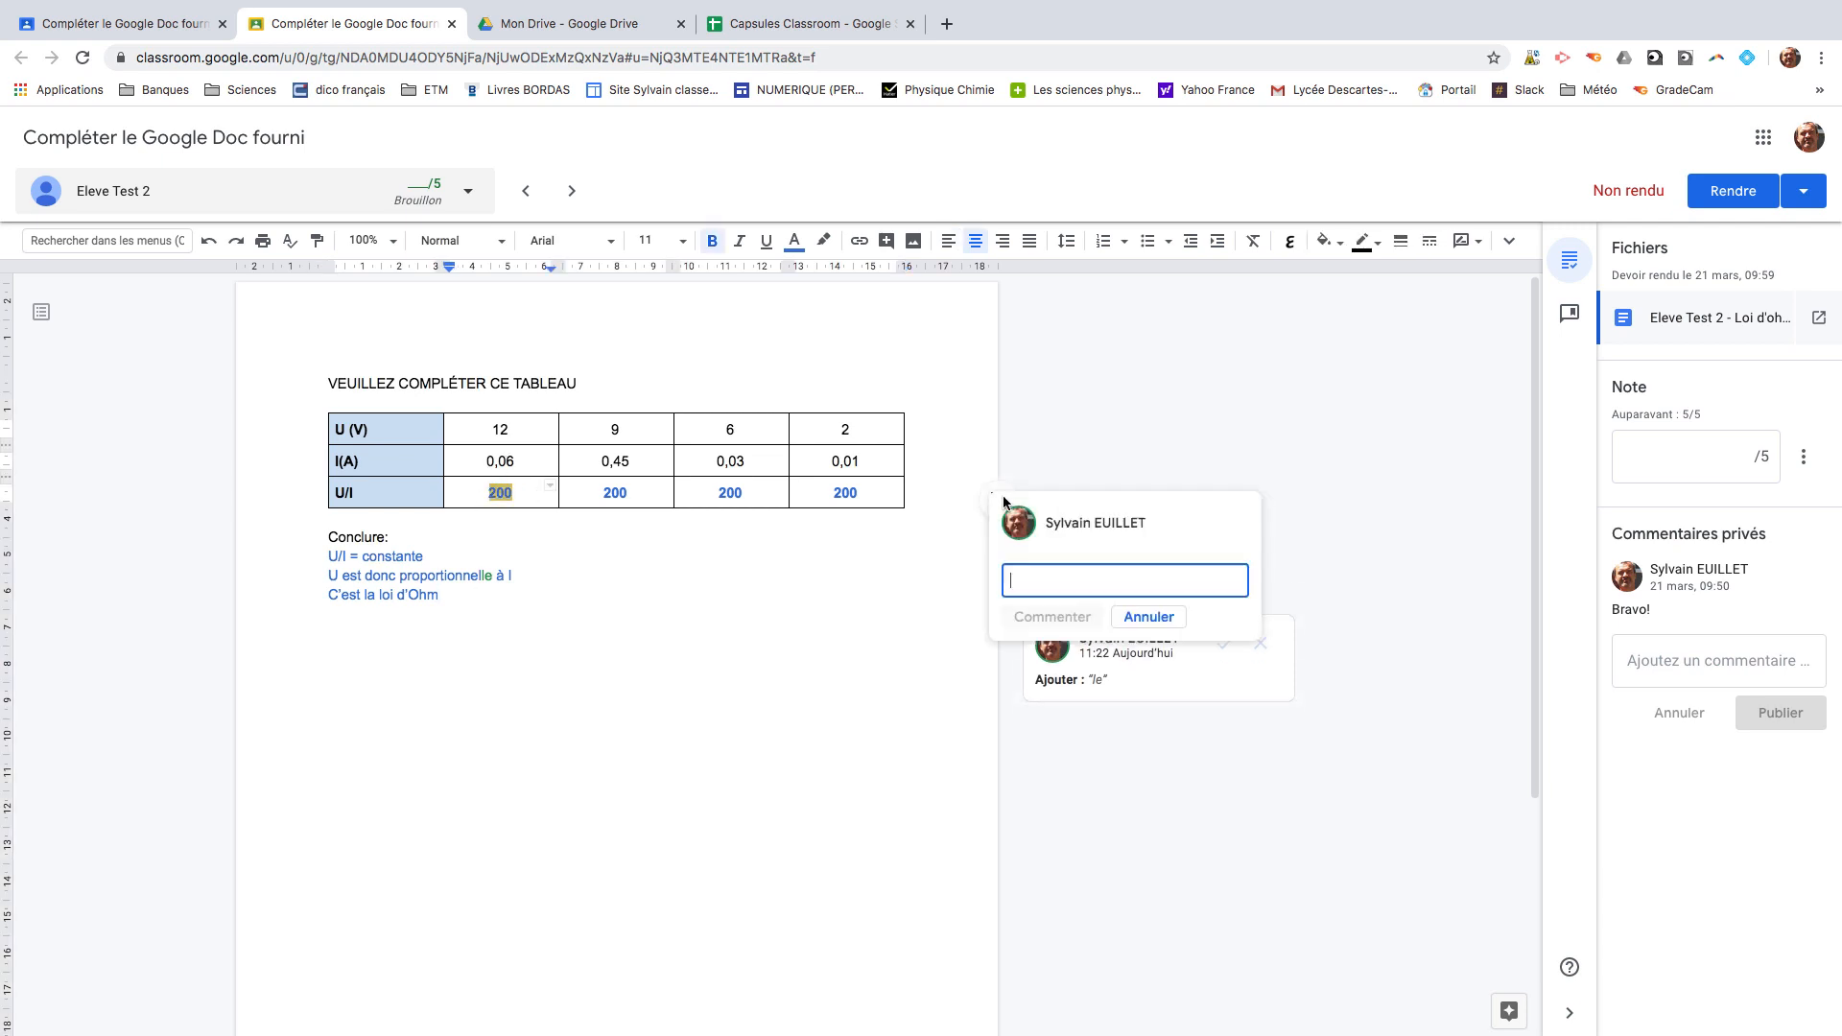
{"action": "type", "text": "ok"}
{"action": "left_click", "coordinate": [424, 614]}
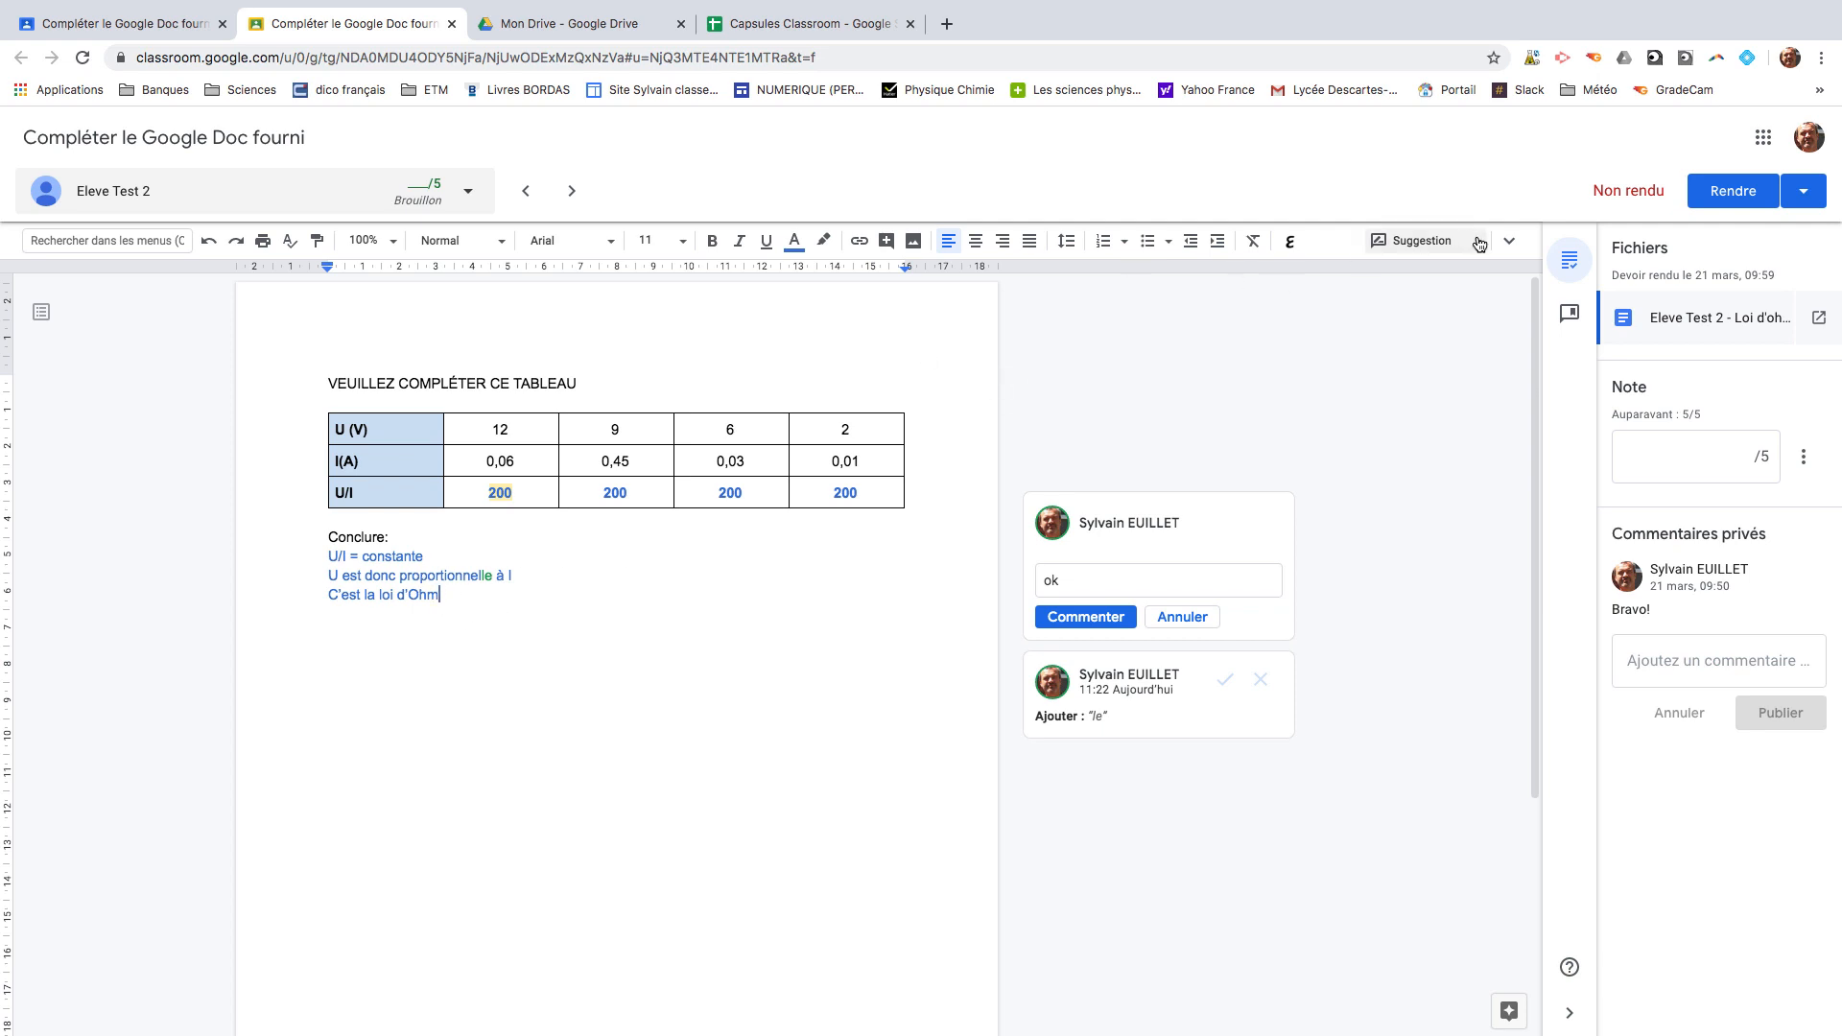
- In editing mode, add "TB" in red after "C'est la loi d'Ohm", and switch the document back to suggestion mode
{"action": "left_click", "coordinate": [1425, 241]}
{"action": "left_click", "coordinate": [1307, 274]}
{"action": "left_click", "coordinate": [787, 245]}
{"action": "left_click", "coordinate": [824, 294]}
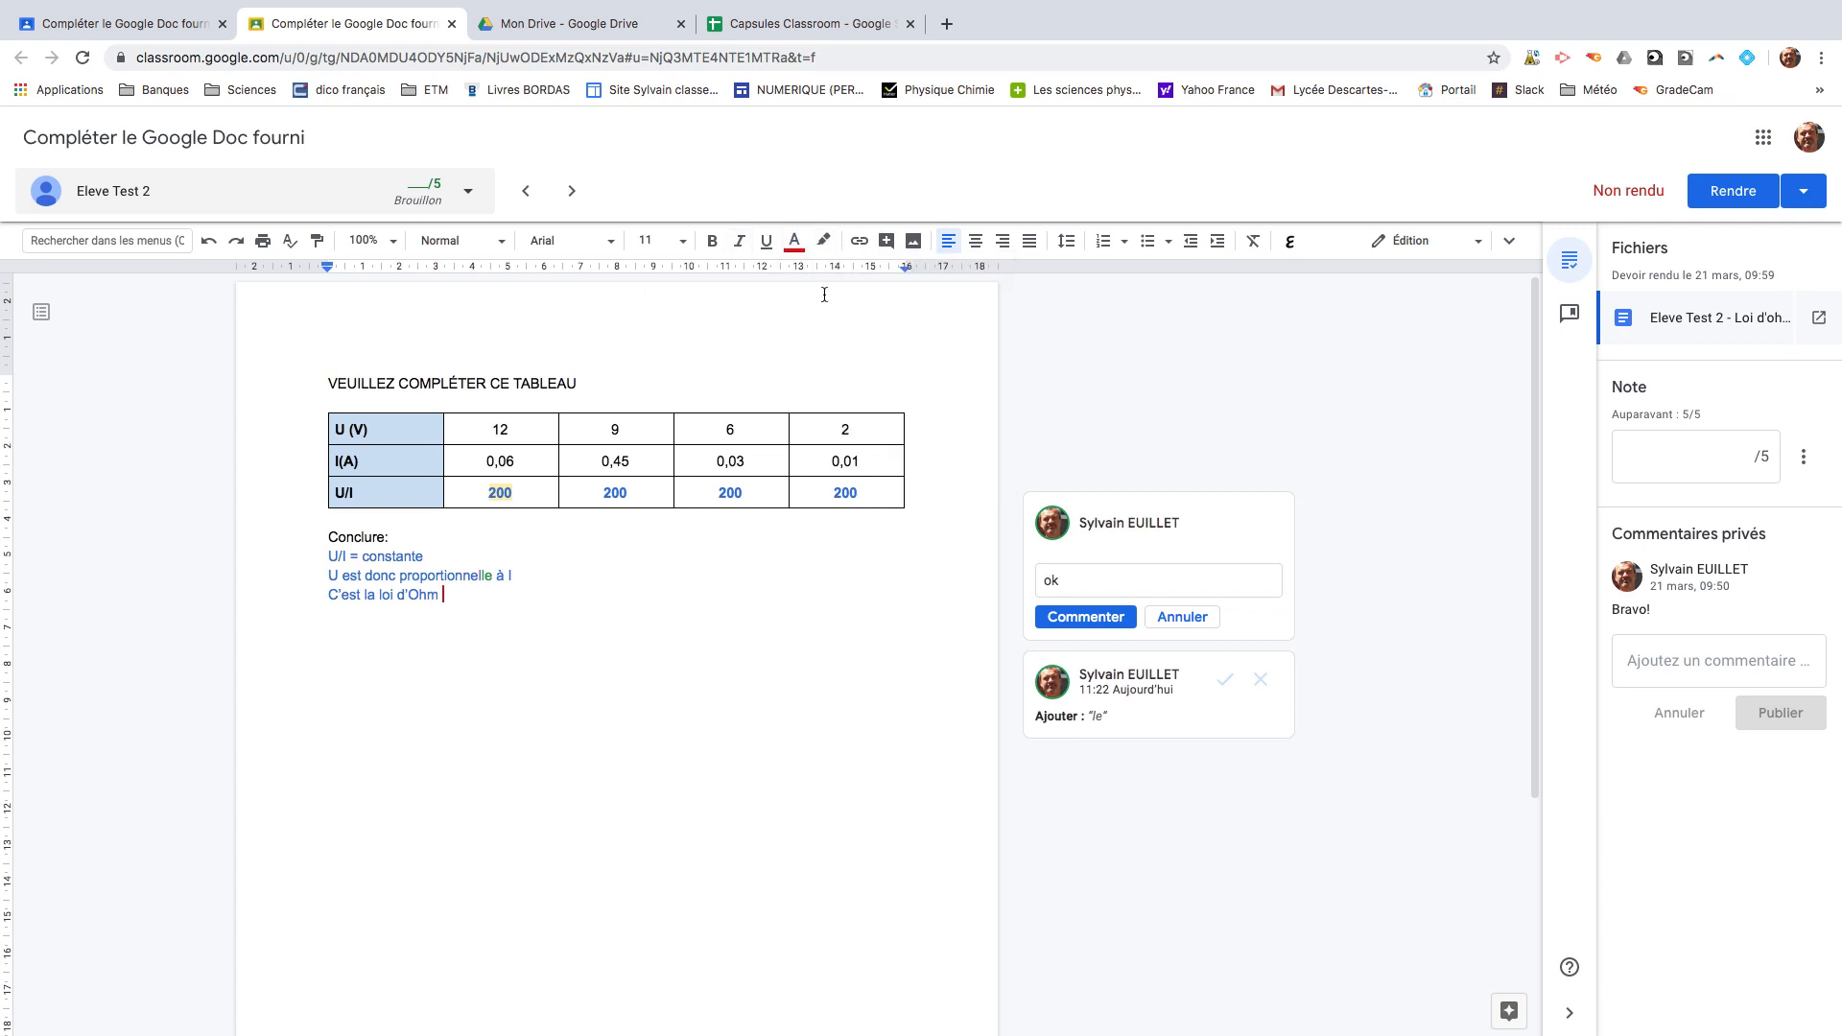
{"action": "type", "text": "TB"}
{"action": "left_click", "coordinate": [1463, 257]}
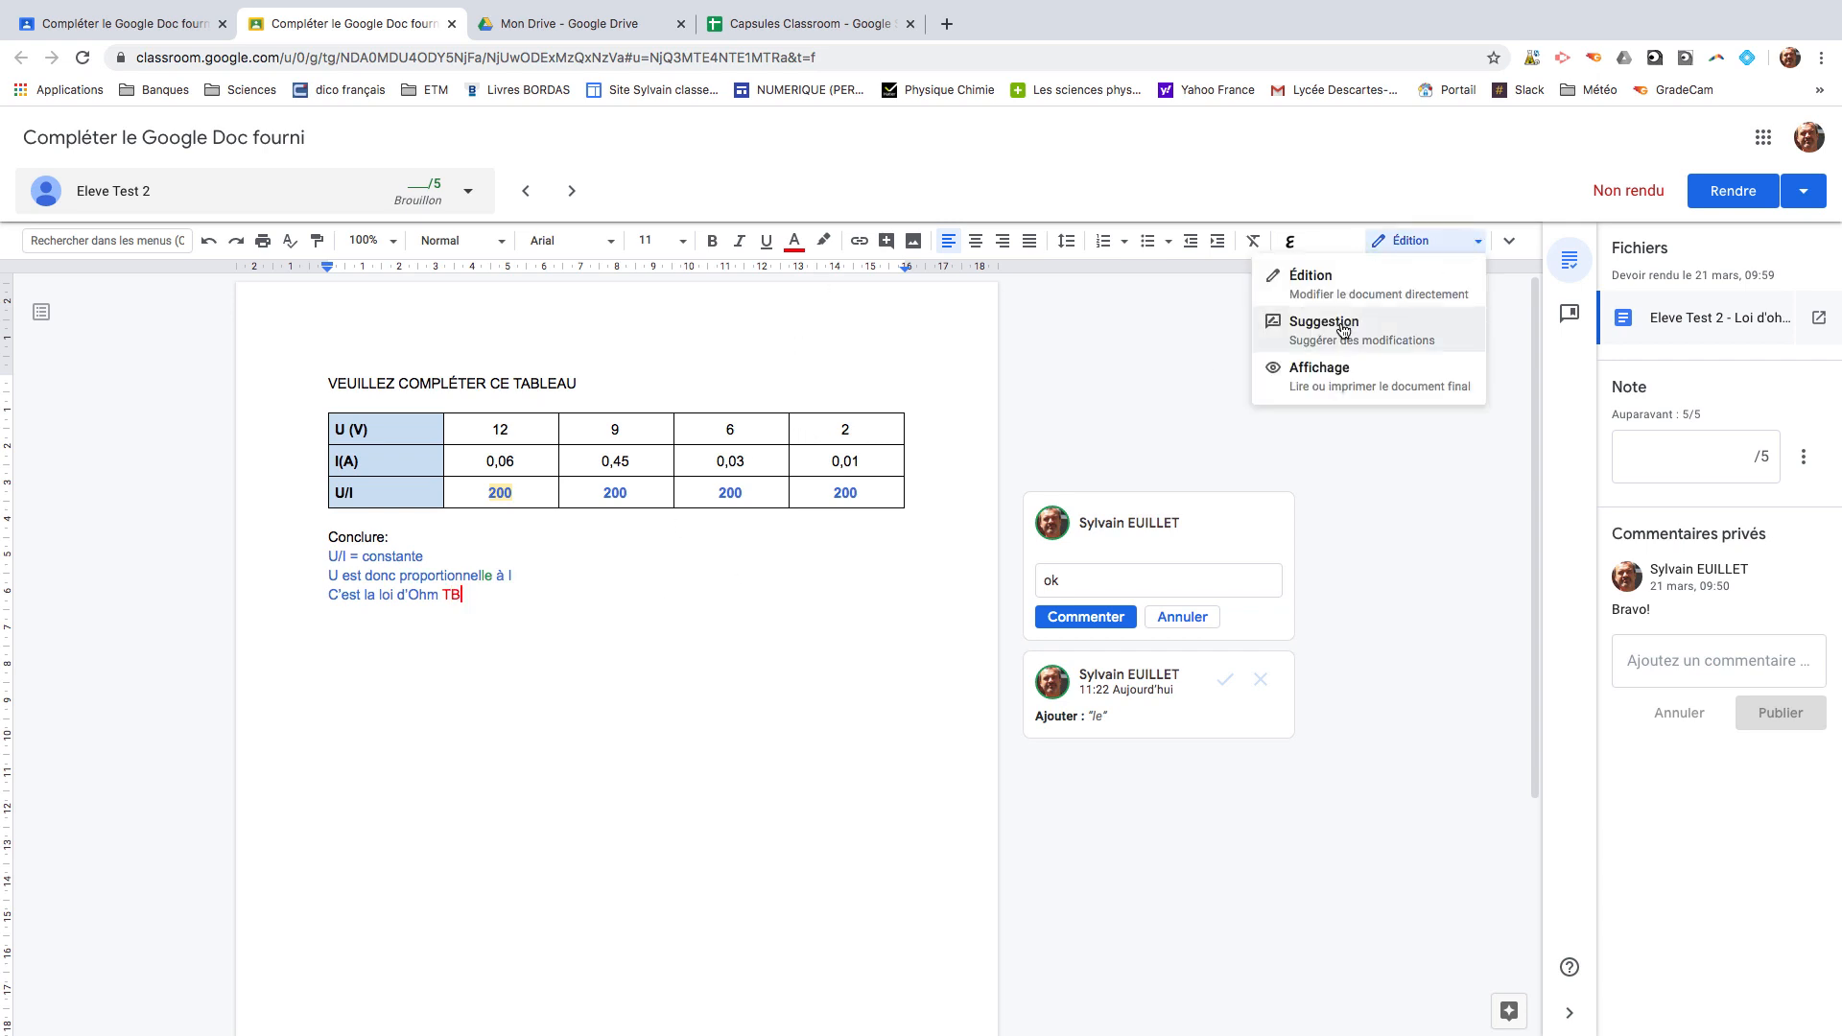
{"action": "left_click", "coordinate": [1337, 324]}
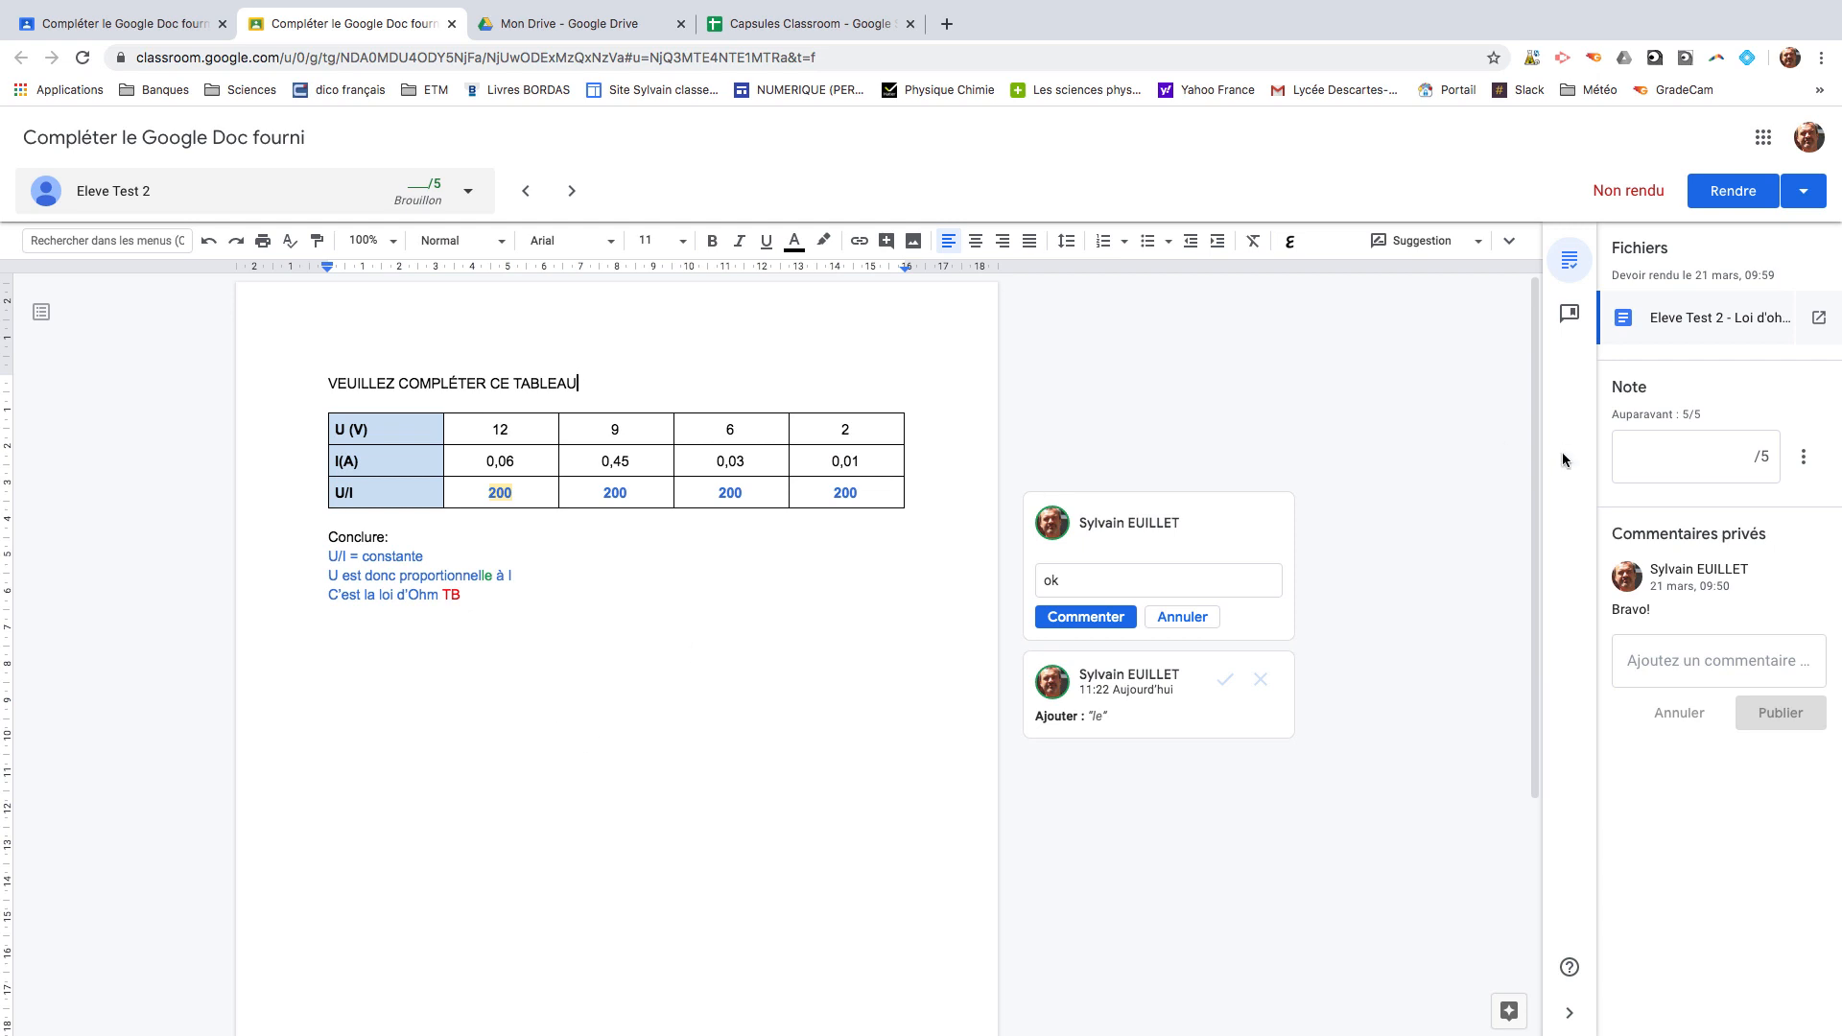
- Grade the student's work 5 out of 5 and publish the private comment "Bravo!"
{"action": "left_click", "coordinate": [1742, 452]}
{"action": "type", "text": "5"}
{"action": "left_click", "coordinate": [1692, 644]}
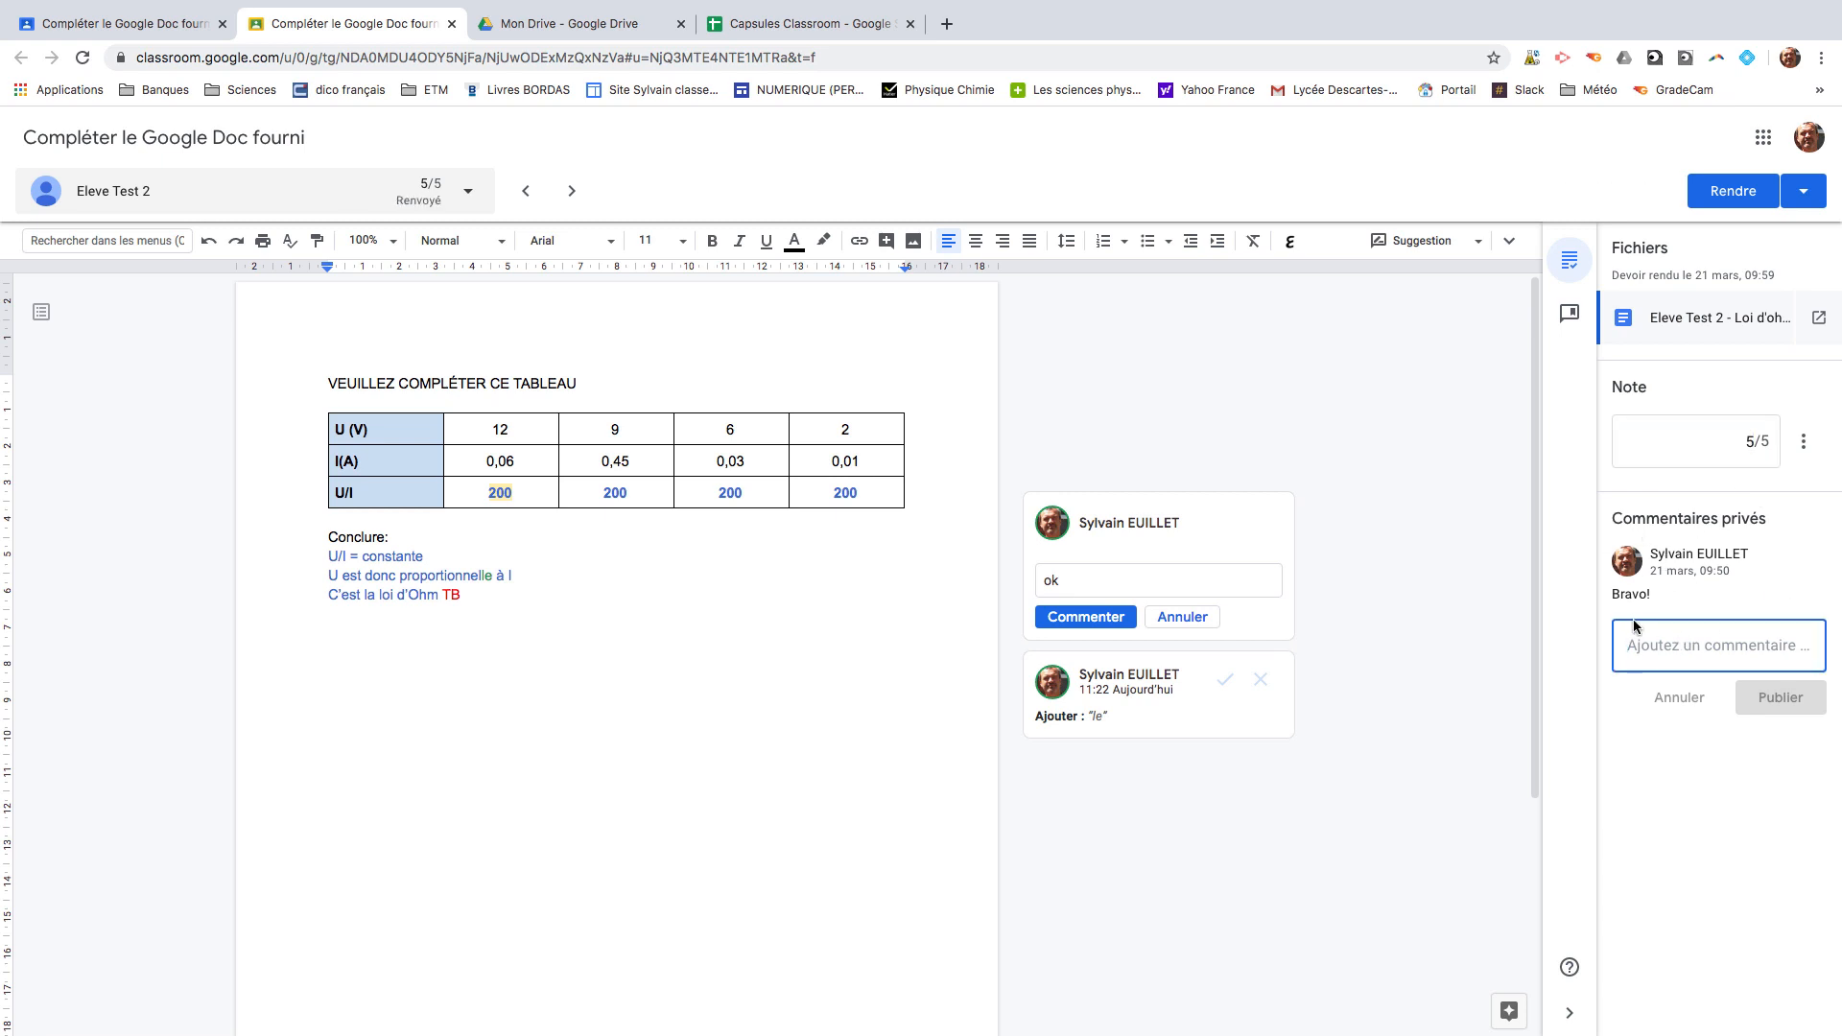
{"action": "type", "text": "Bravo!"}
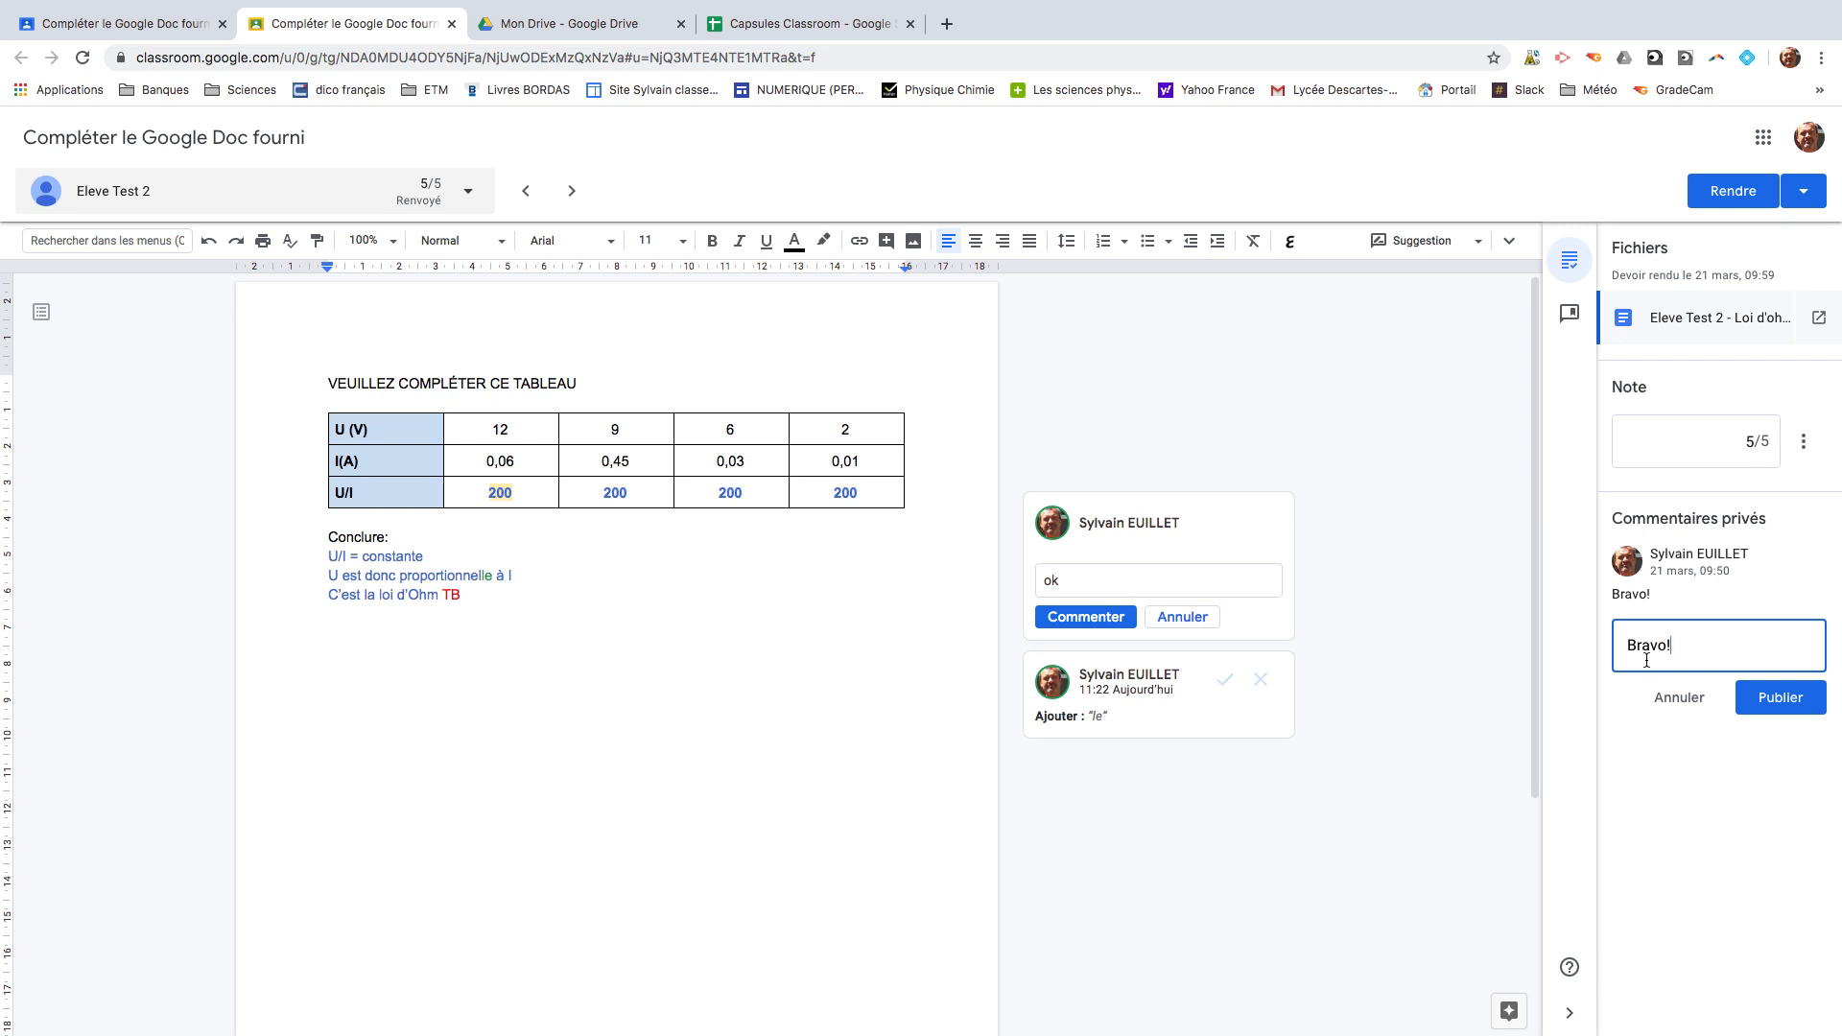
{"action": "left_click", "coordinate": [1787, 697]}
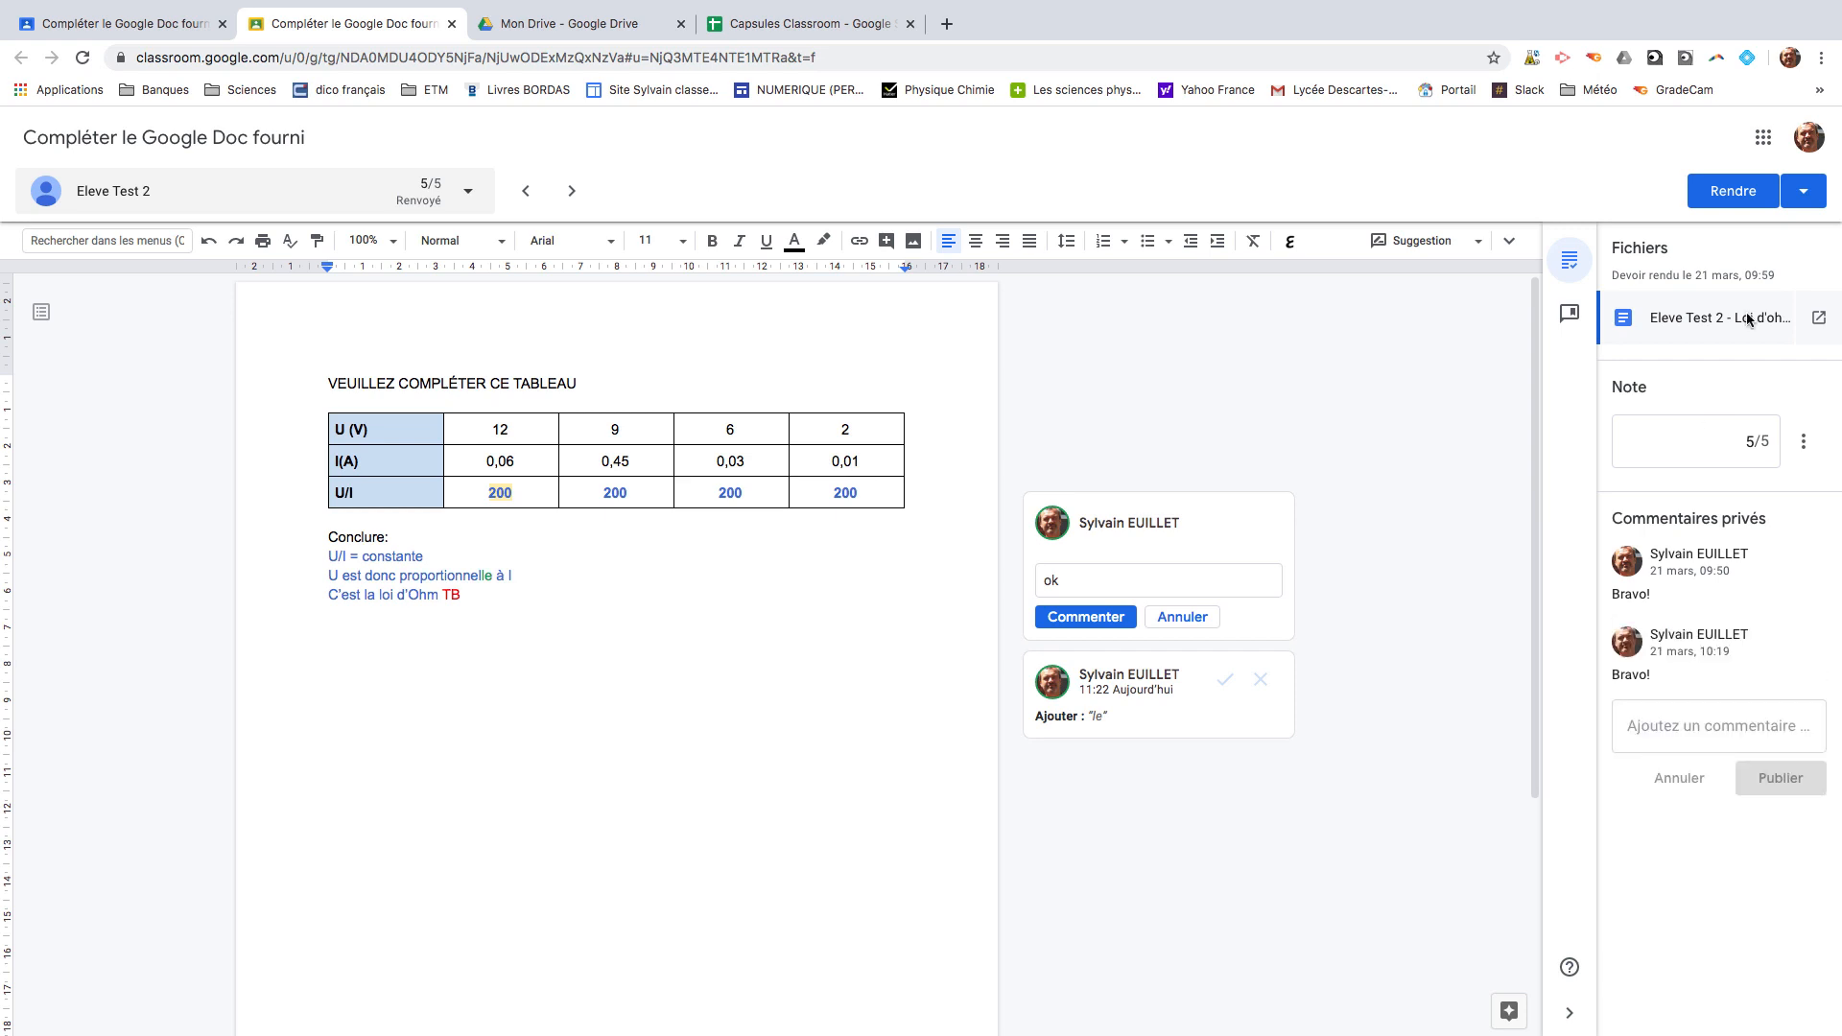
- Return the graded work to the student, and go to the next student's submission to check the list of students
{"action": "left_click", "coordinate": [1738, 195]}
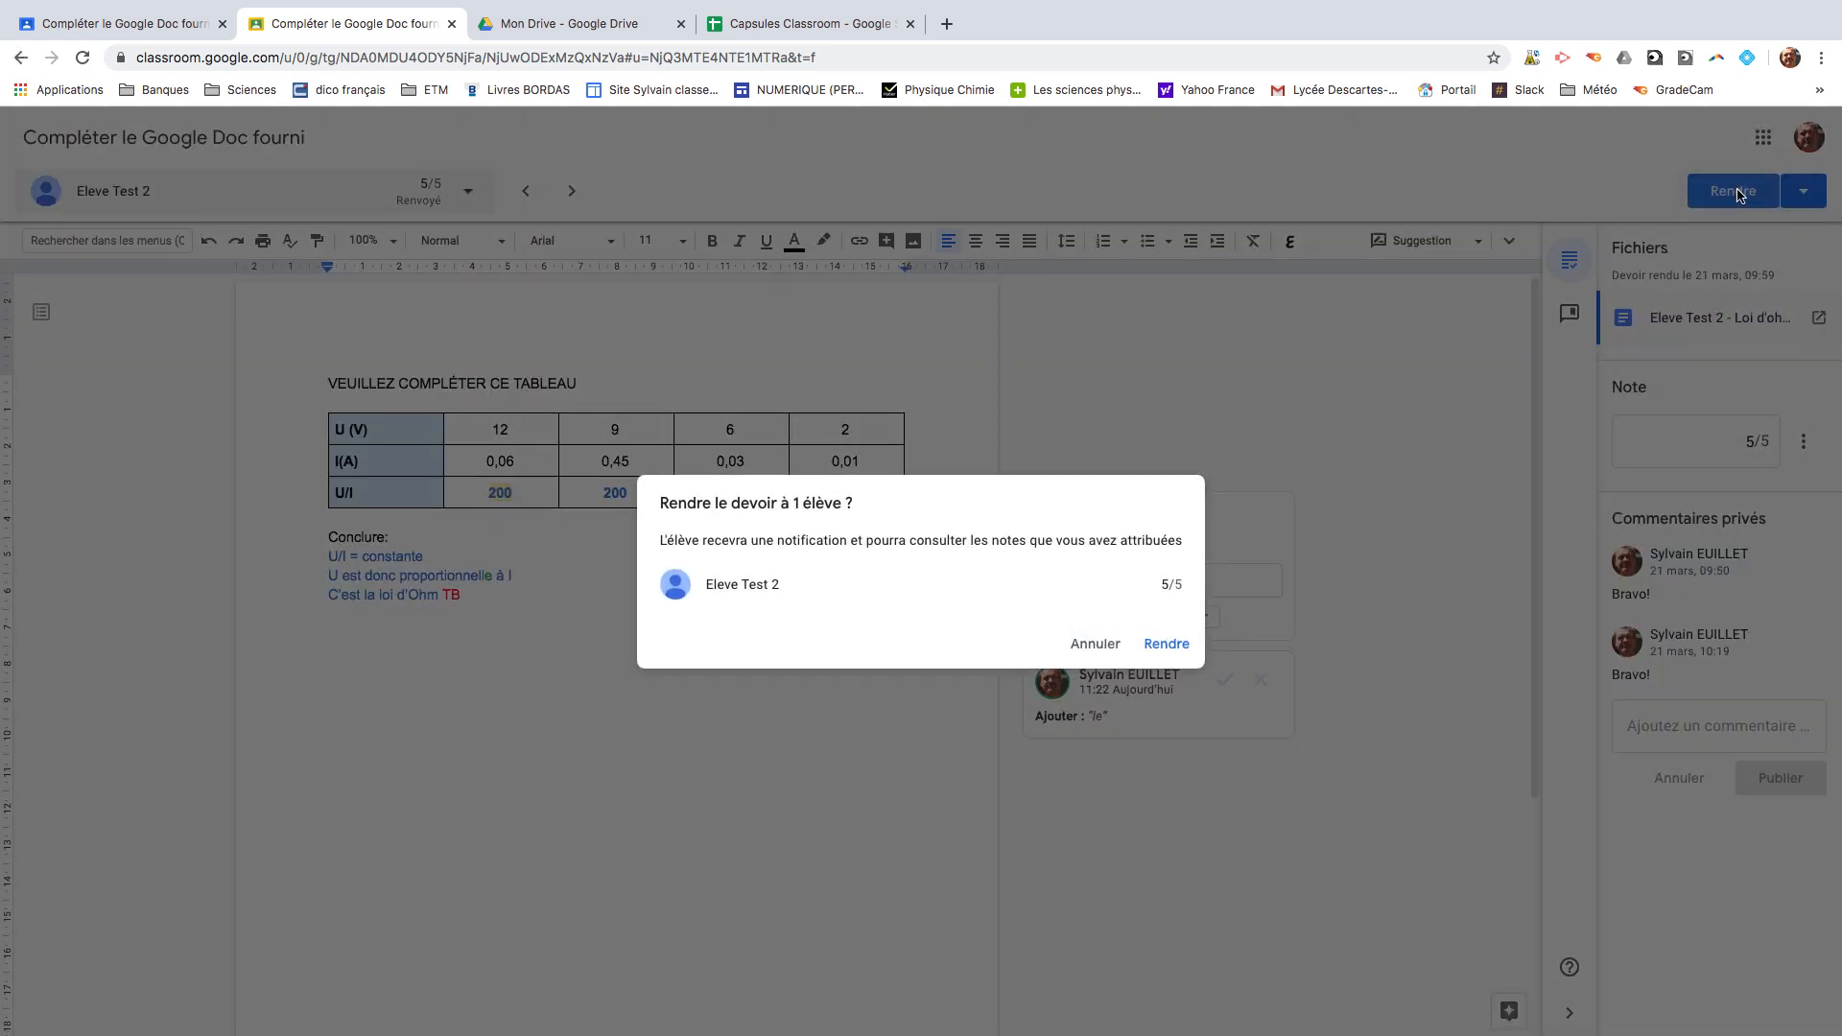
{"action": "left_click", "coordinate": [1163, 643]}
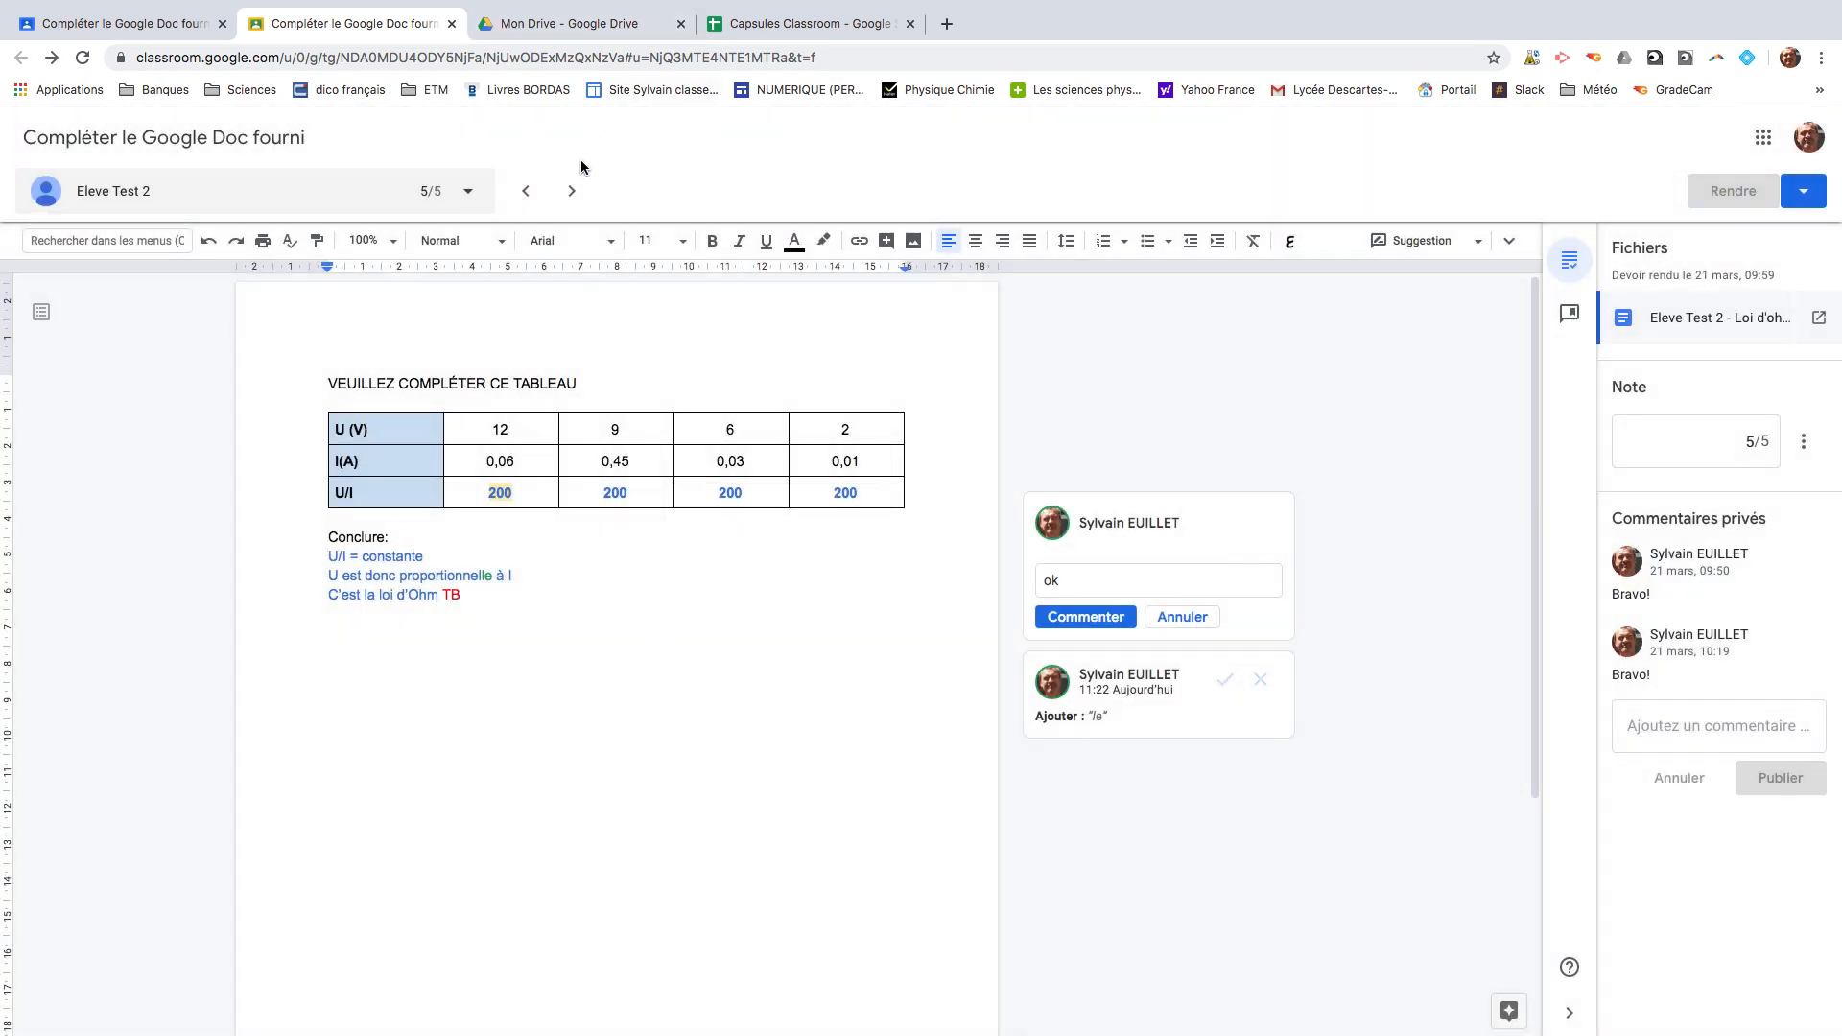
{"action": "left_click", "coordinate": [571, 192]}
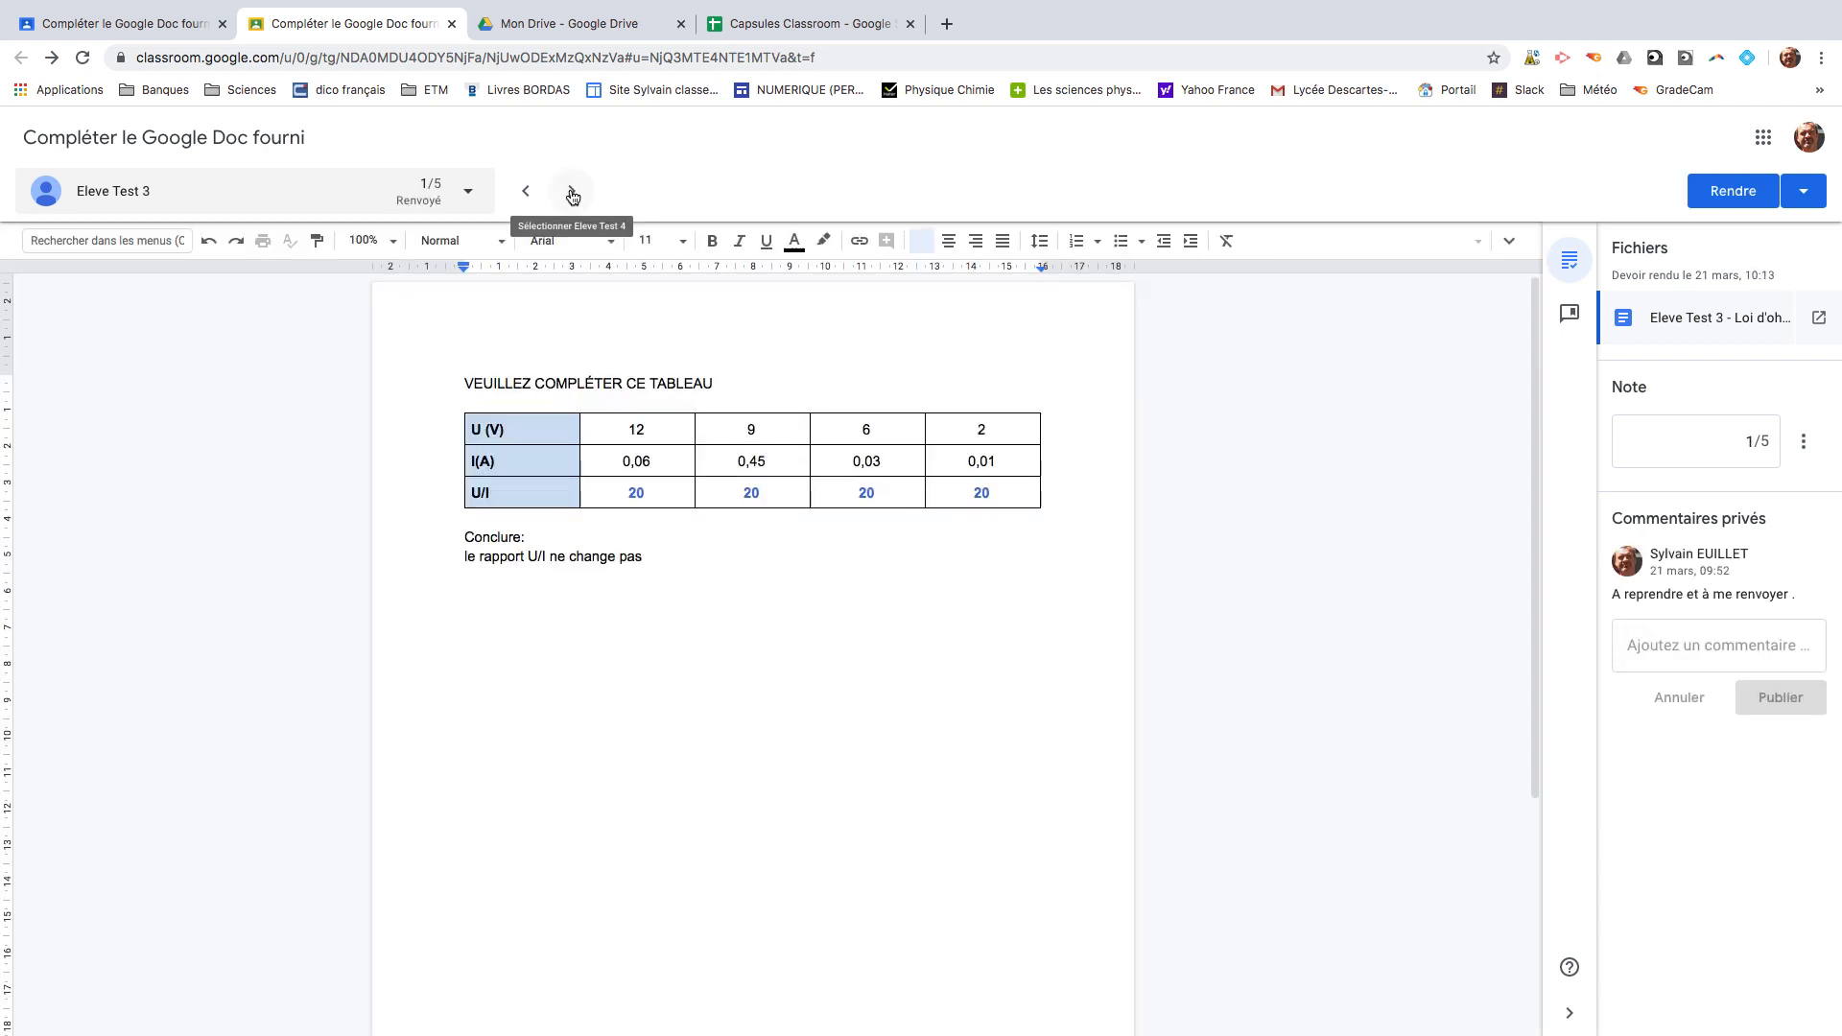
{"action": "left_click", "coordinate": [468, 192]}
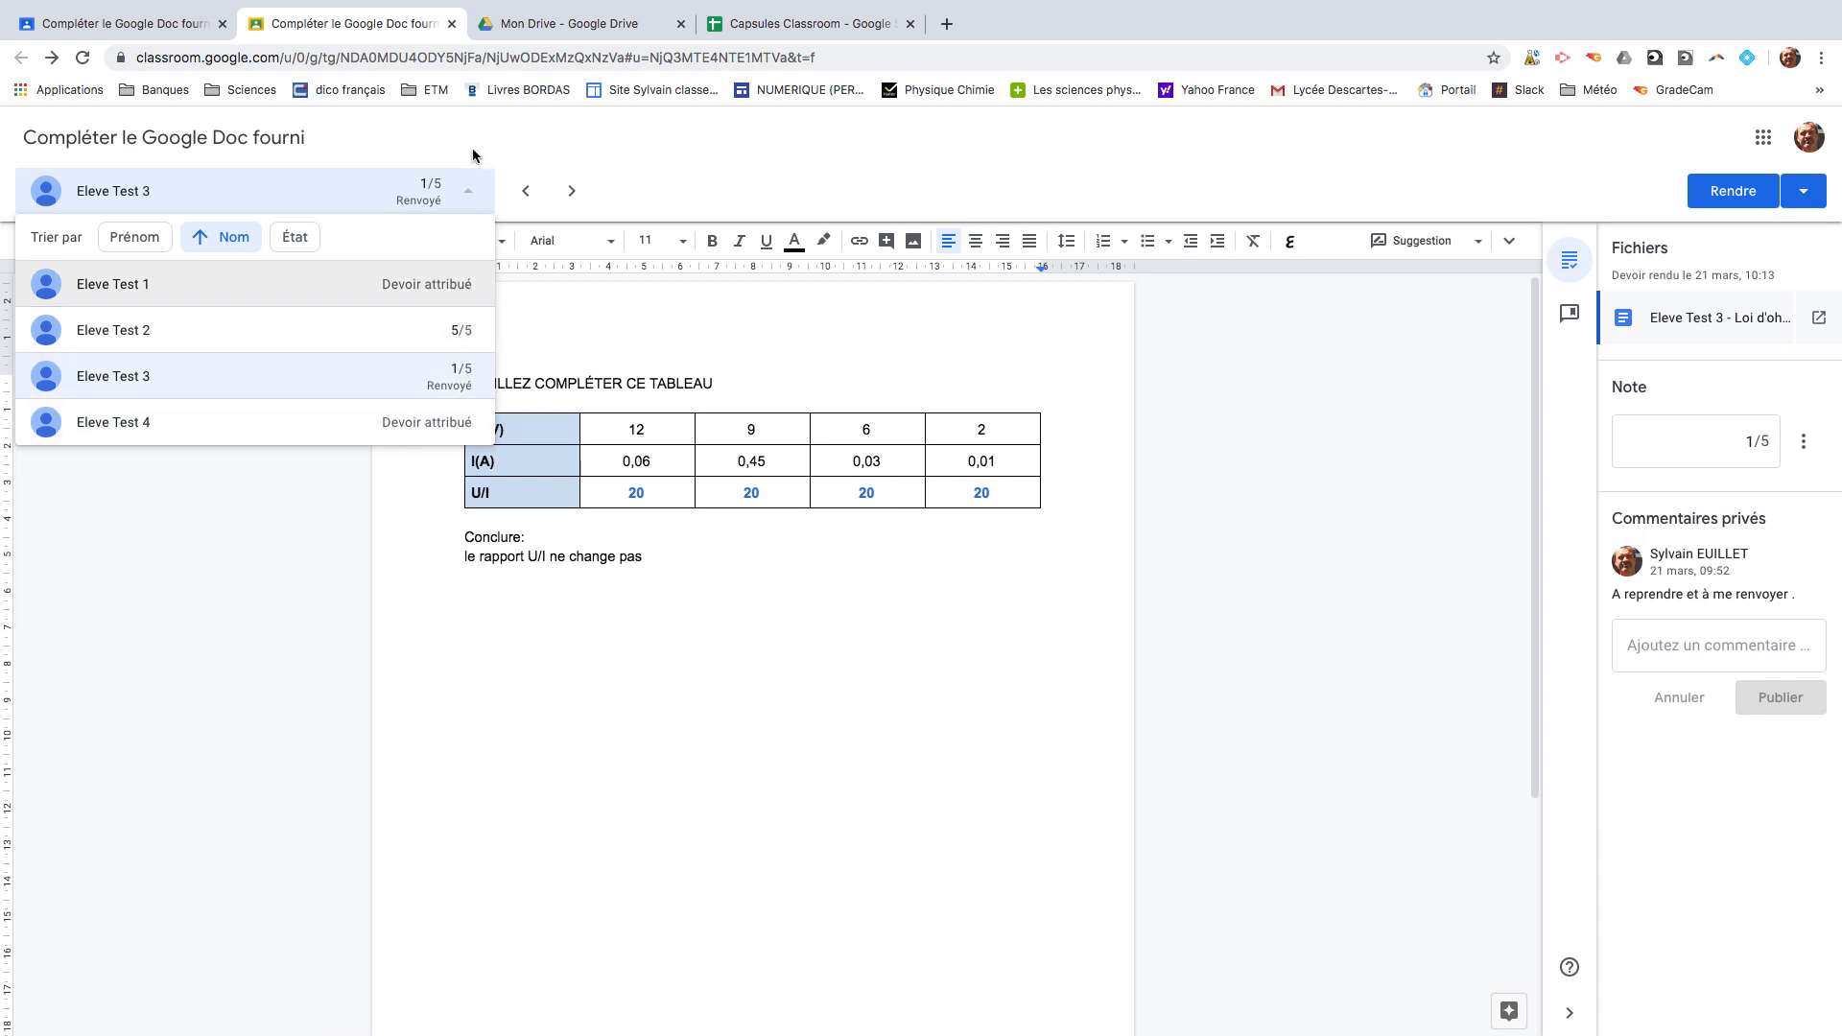
{"action": "left_click", "coordinate": [469, 195]}
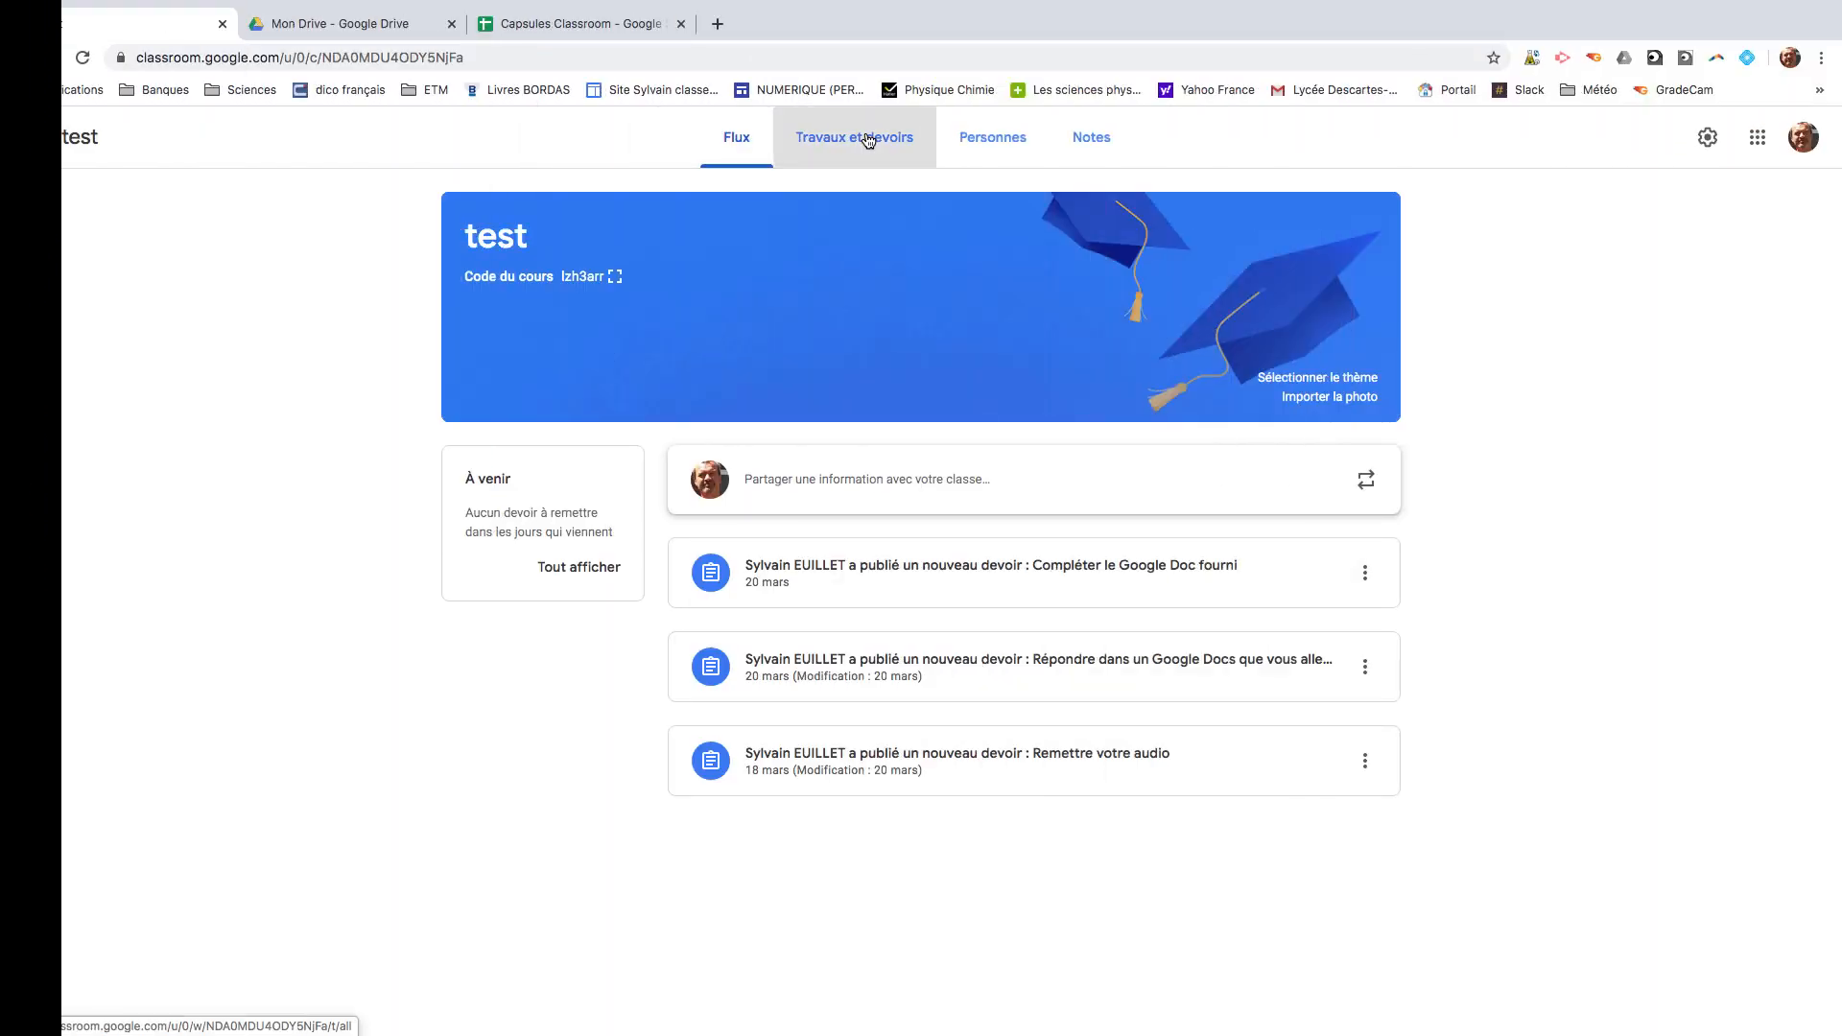
- Open the first student's handed-in document for the assignment "Répondre dans un Google Docs que vous allez créer"
{"action": "left_click", "coordinate": [854, 137]}
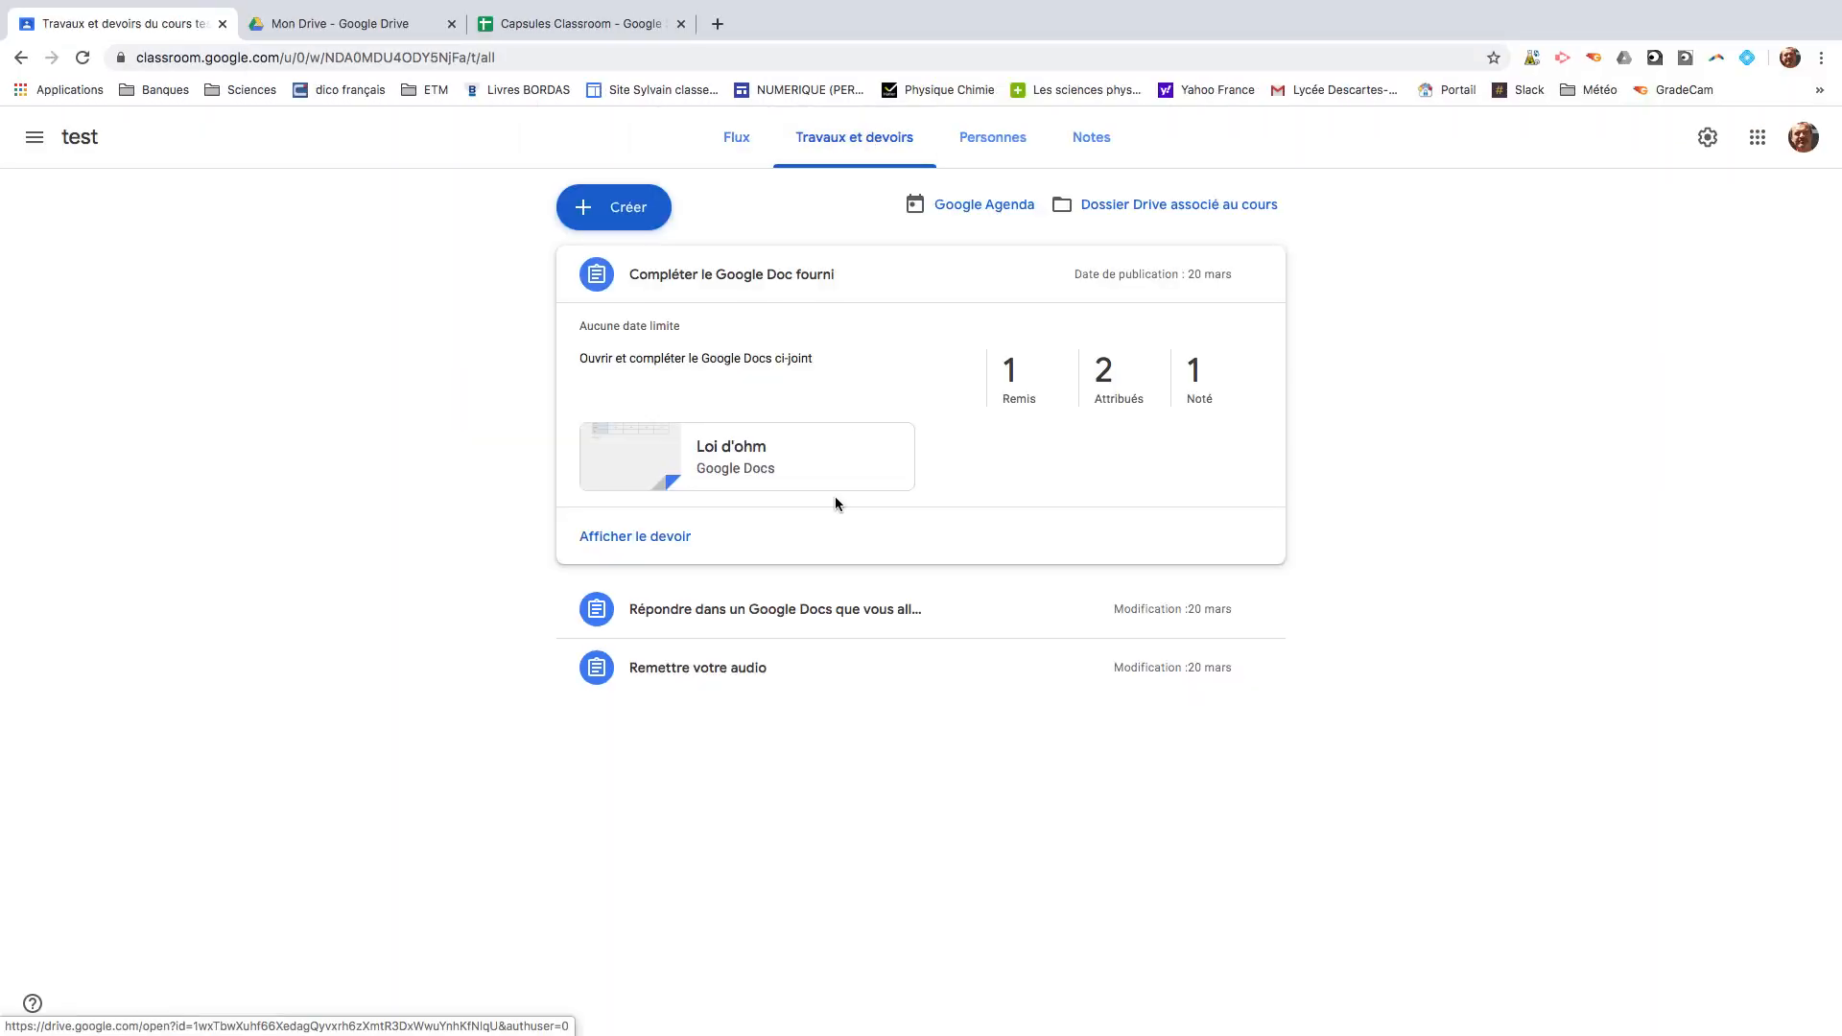
{"action": "left_click", "coordinate": [685, 287]}
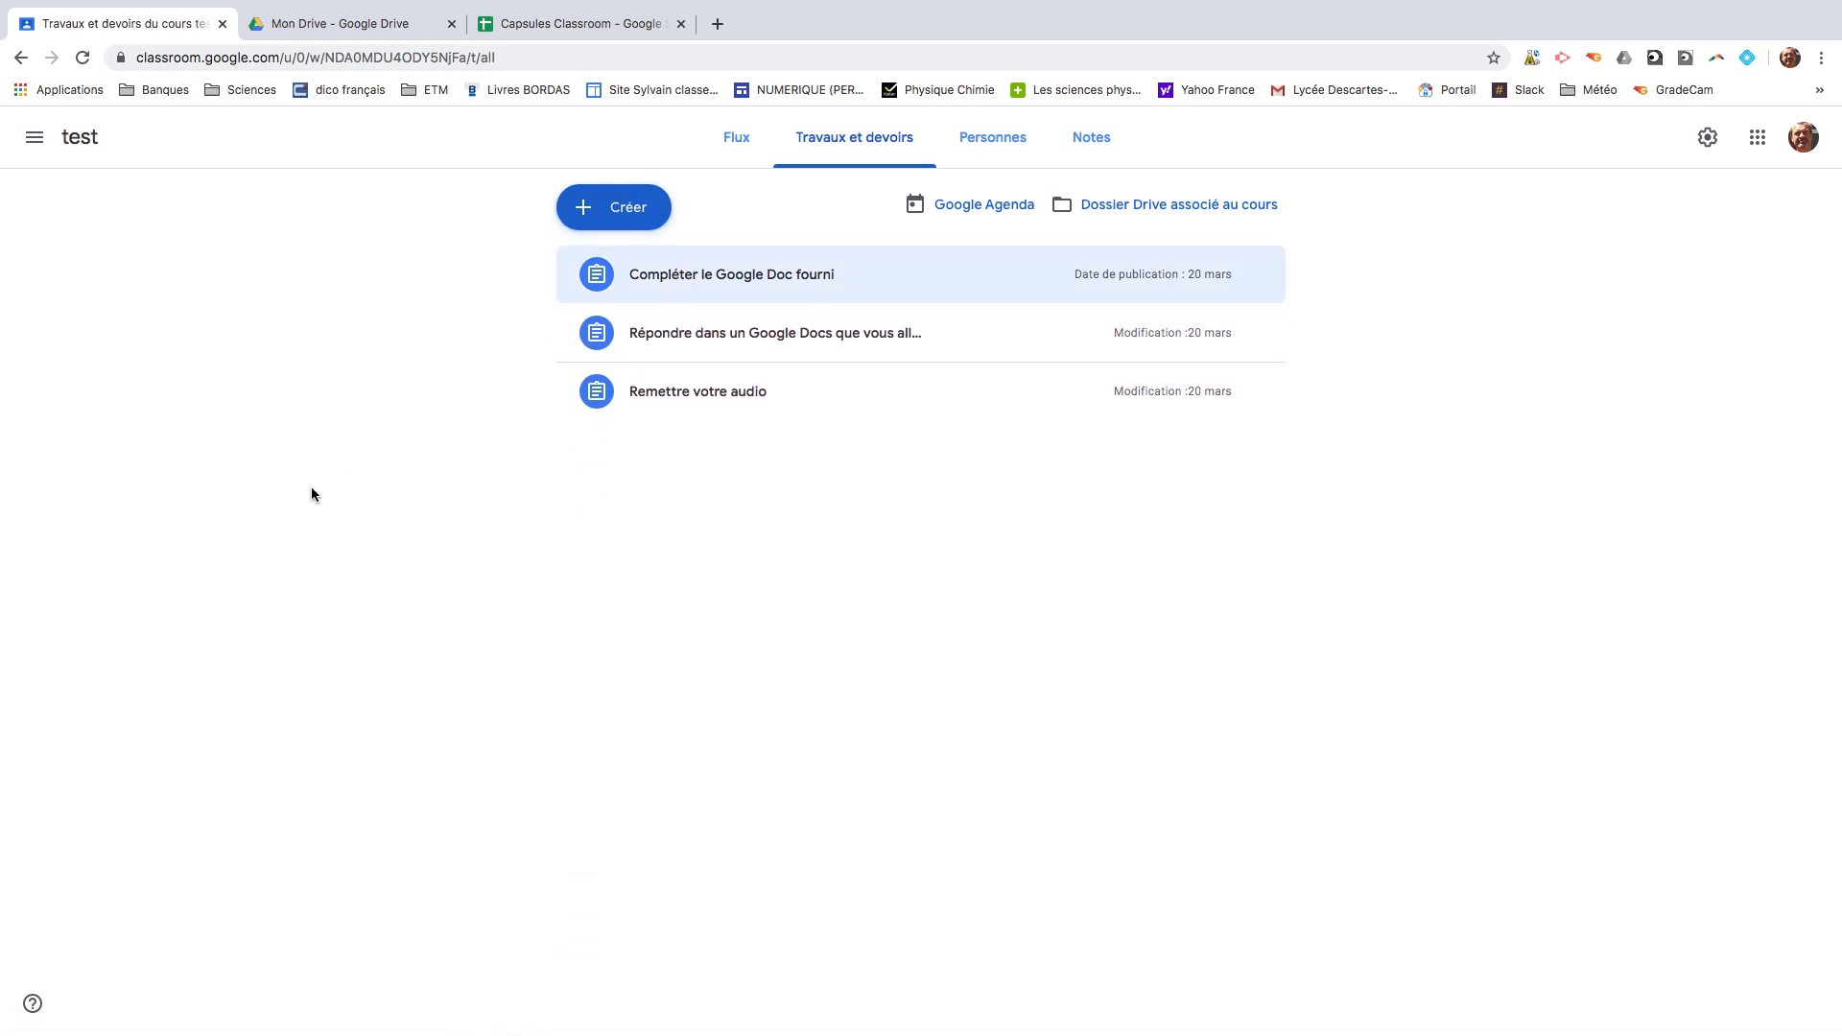
{"action": "left_click", "coordinate": [806, 336]}
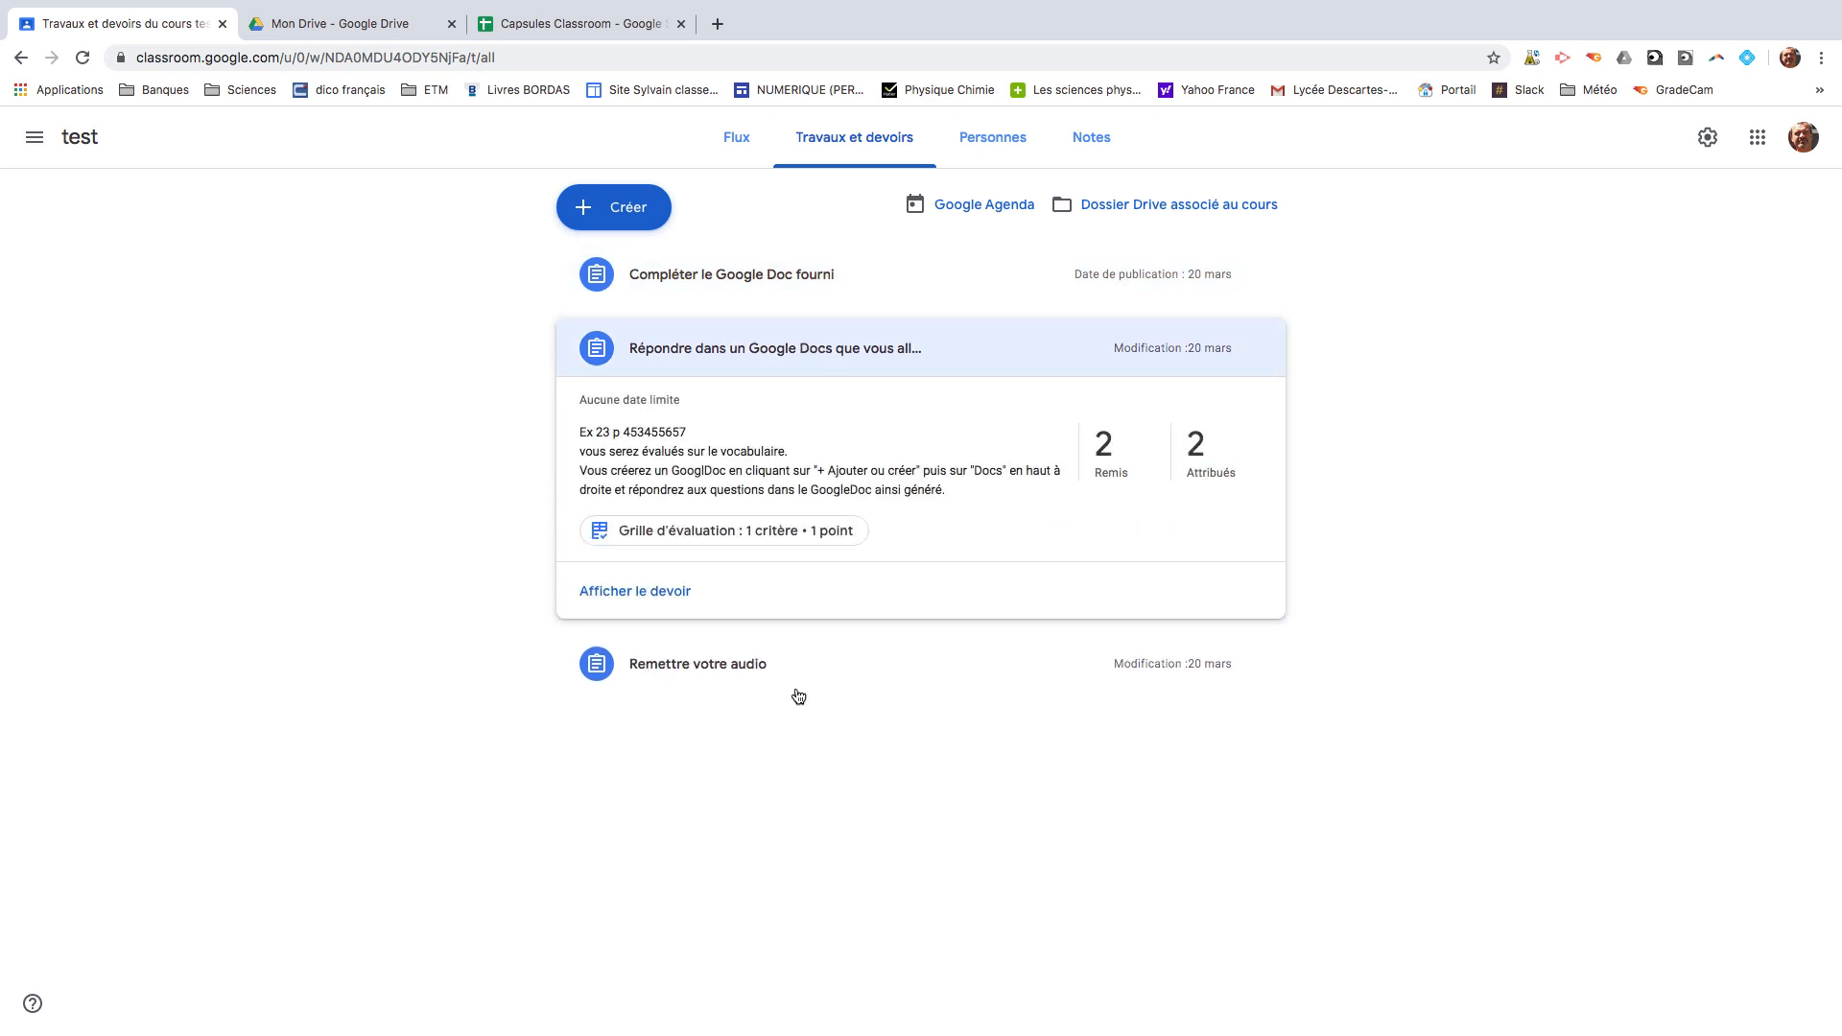
{"action": "left_click", "coordinate": [611, 591]}
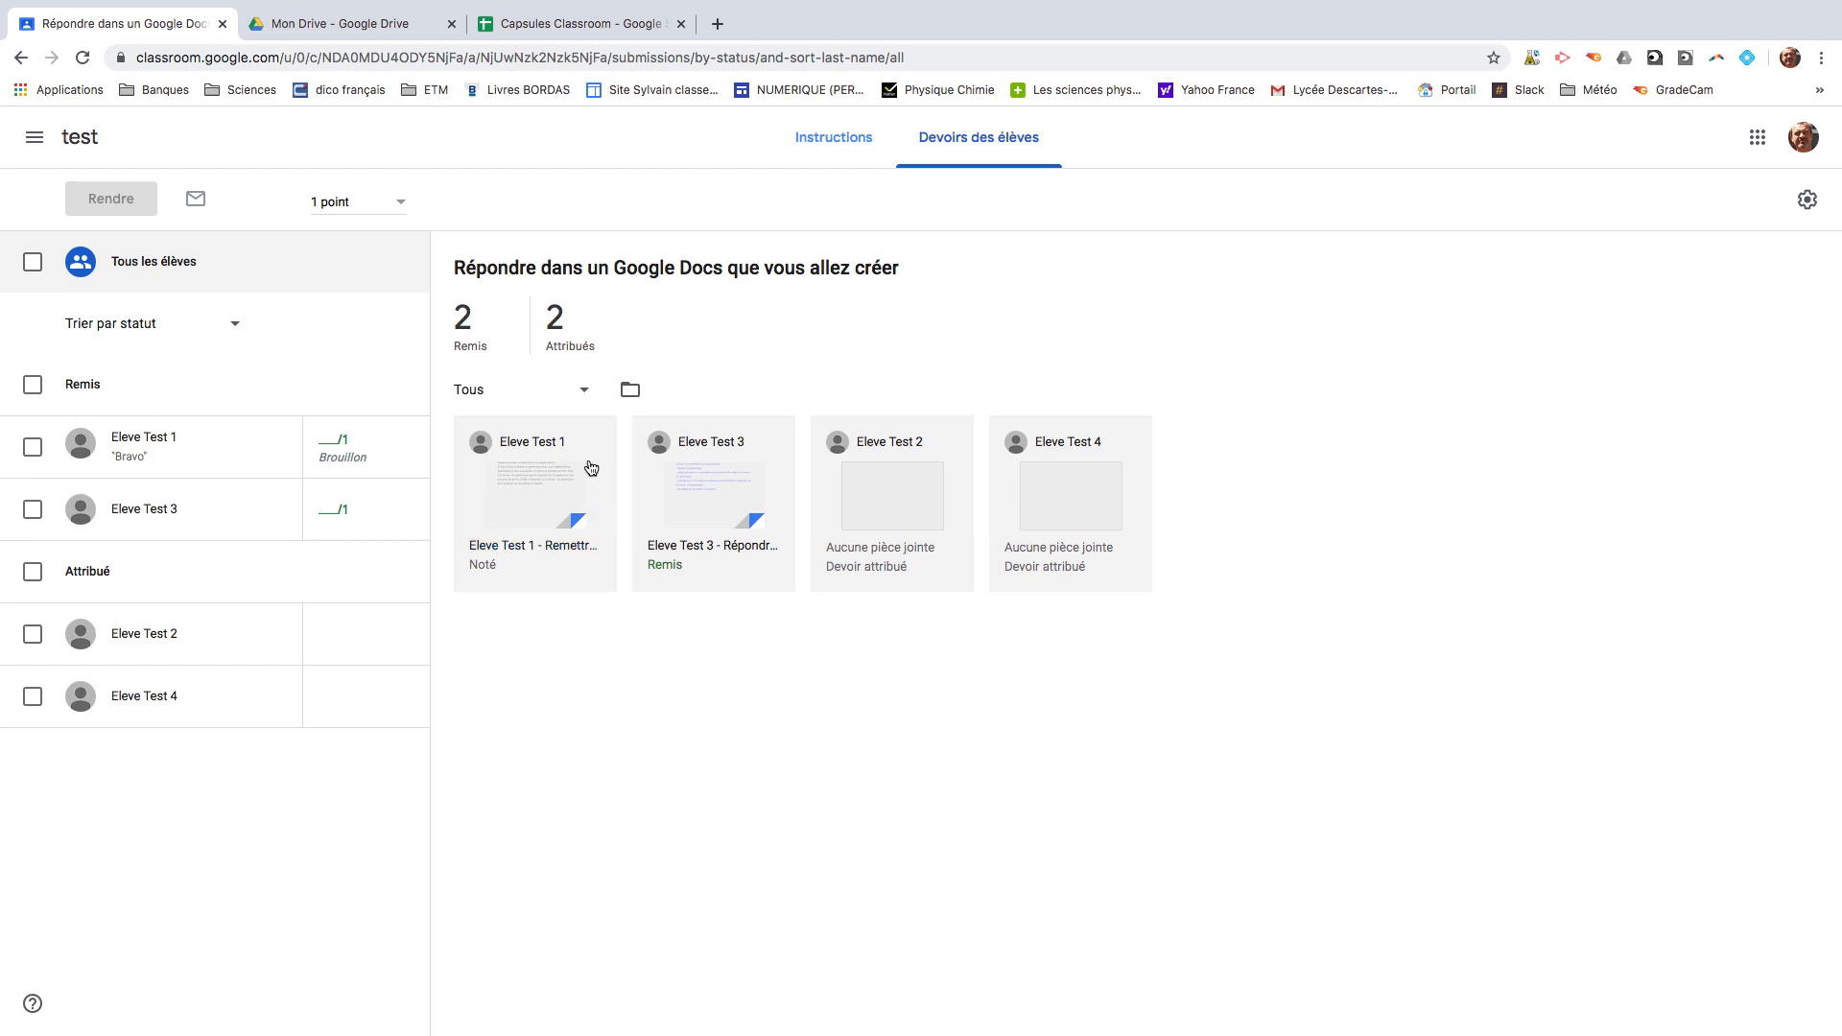
{"action": "left_click", "coordinate": [587, 528]}
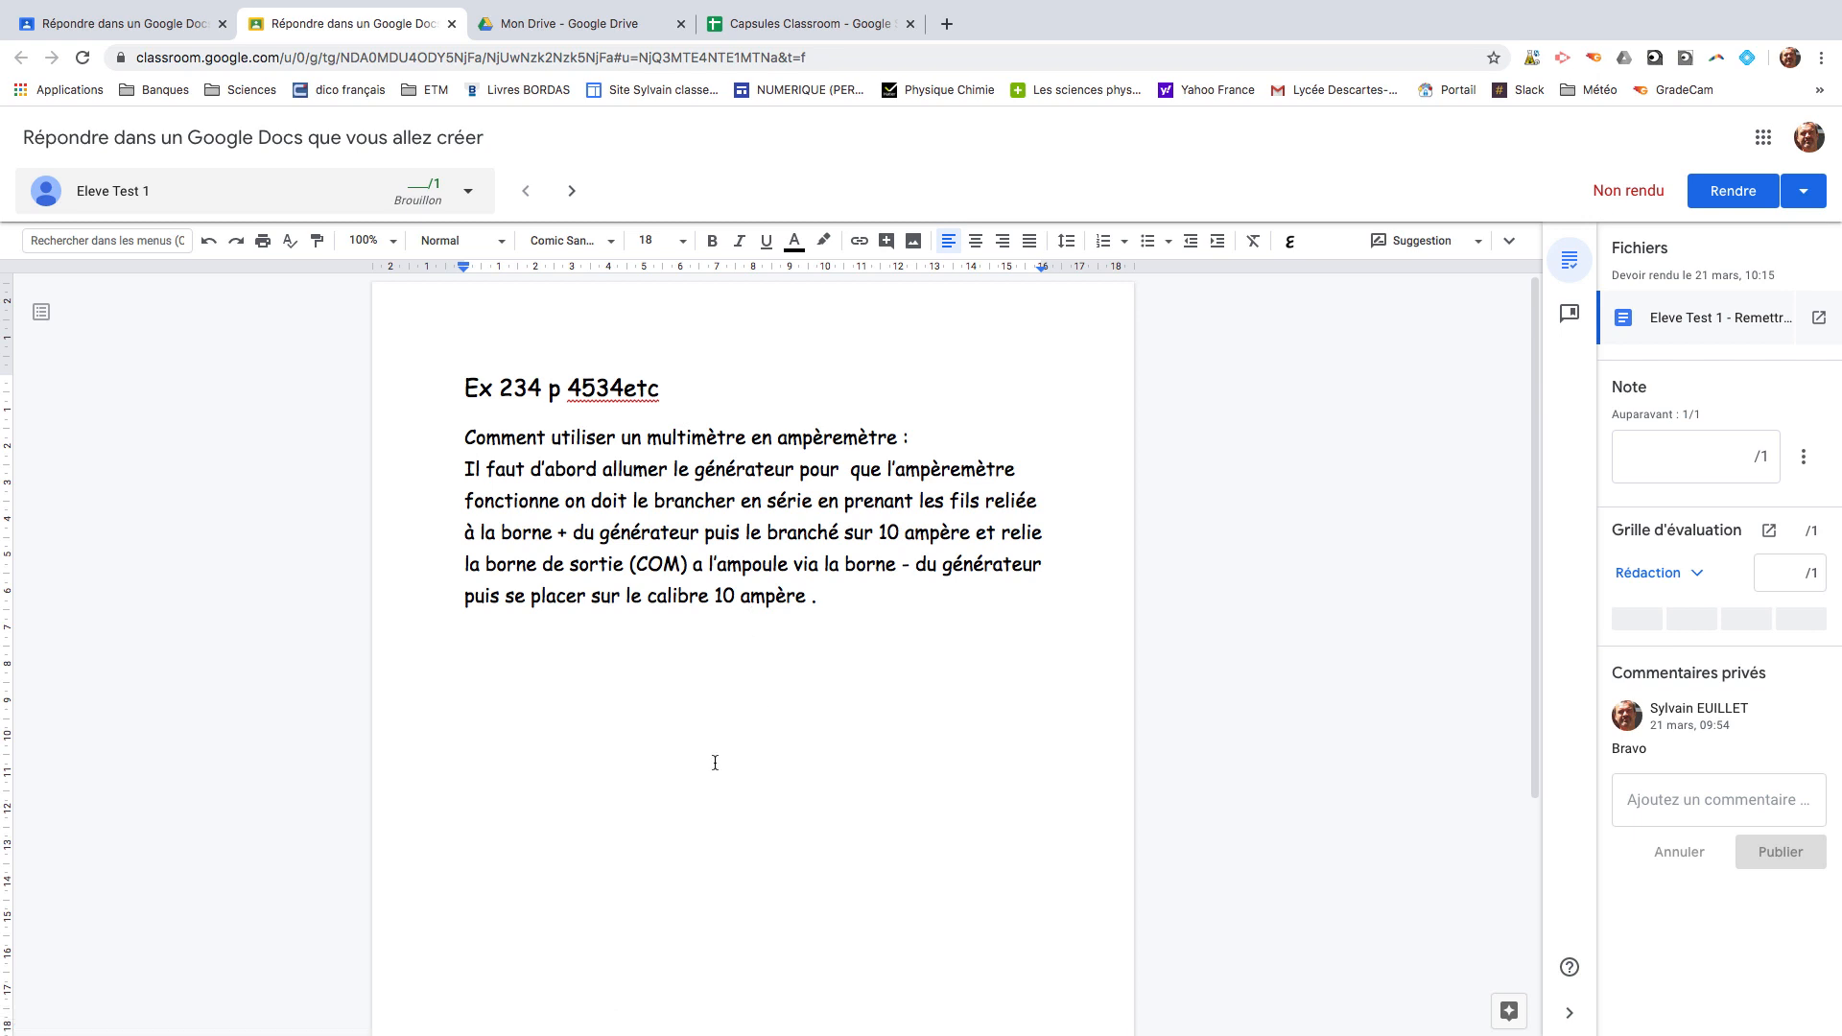
- Rate the rubric's "Rédaction" criterion as "Matrisé" for 1 point, and collapse its level descriptions
{"action": "left_click", "coordinate": [1756, 459]}
{"action": "left_click", "coordinate": [1698, 578]}
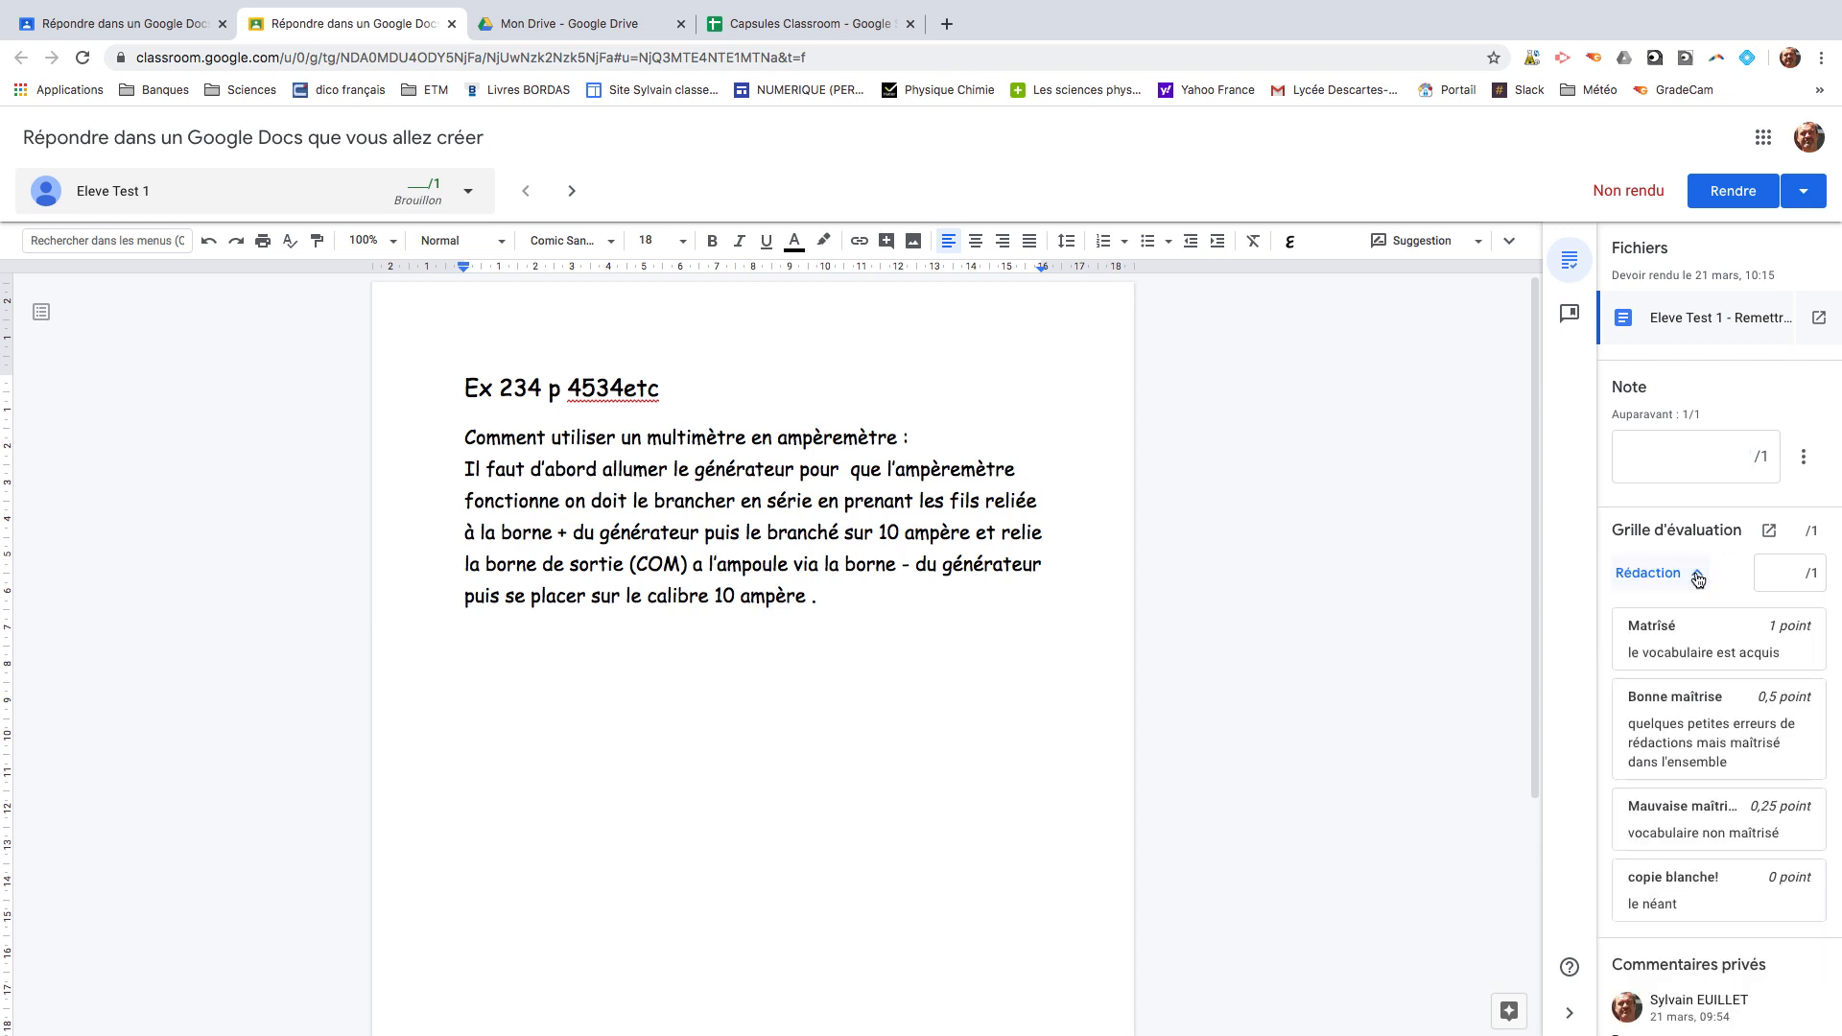
{"action": "left_click", "coordinate": [1692, 585]}
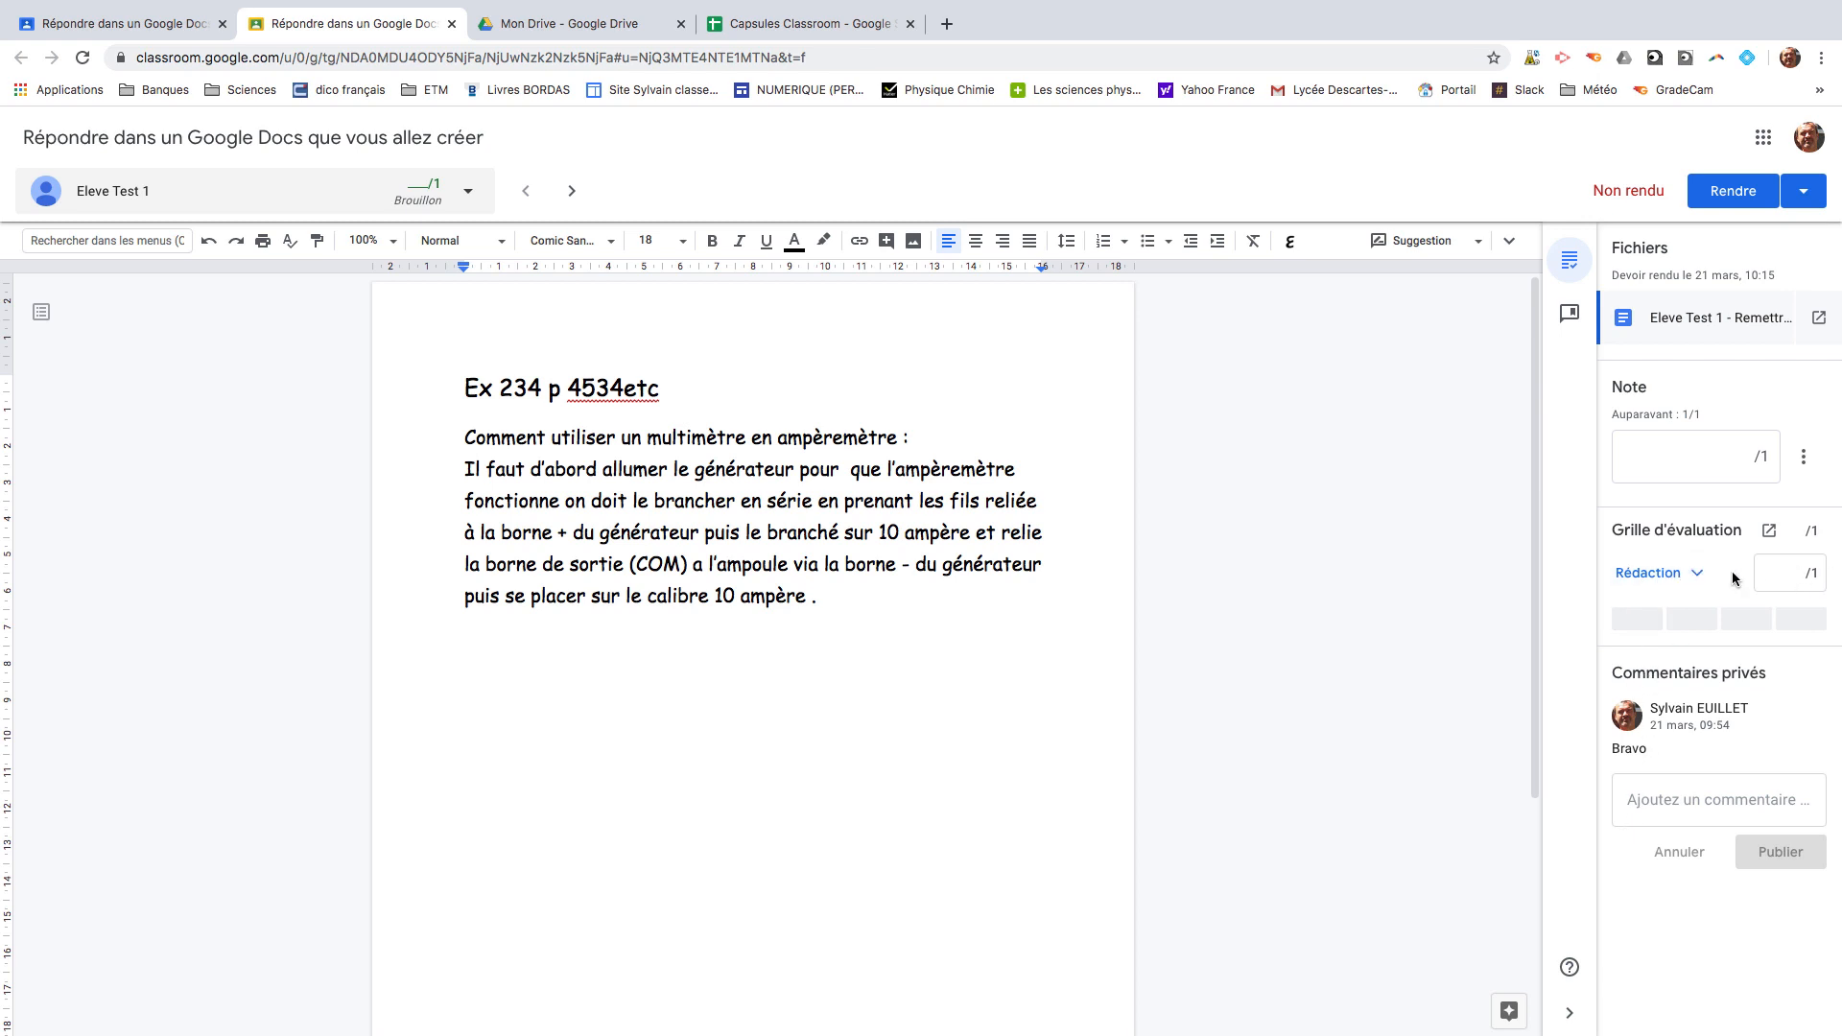
{"action": "left_click", "coordinate": [1698, 576]}
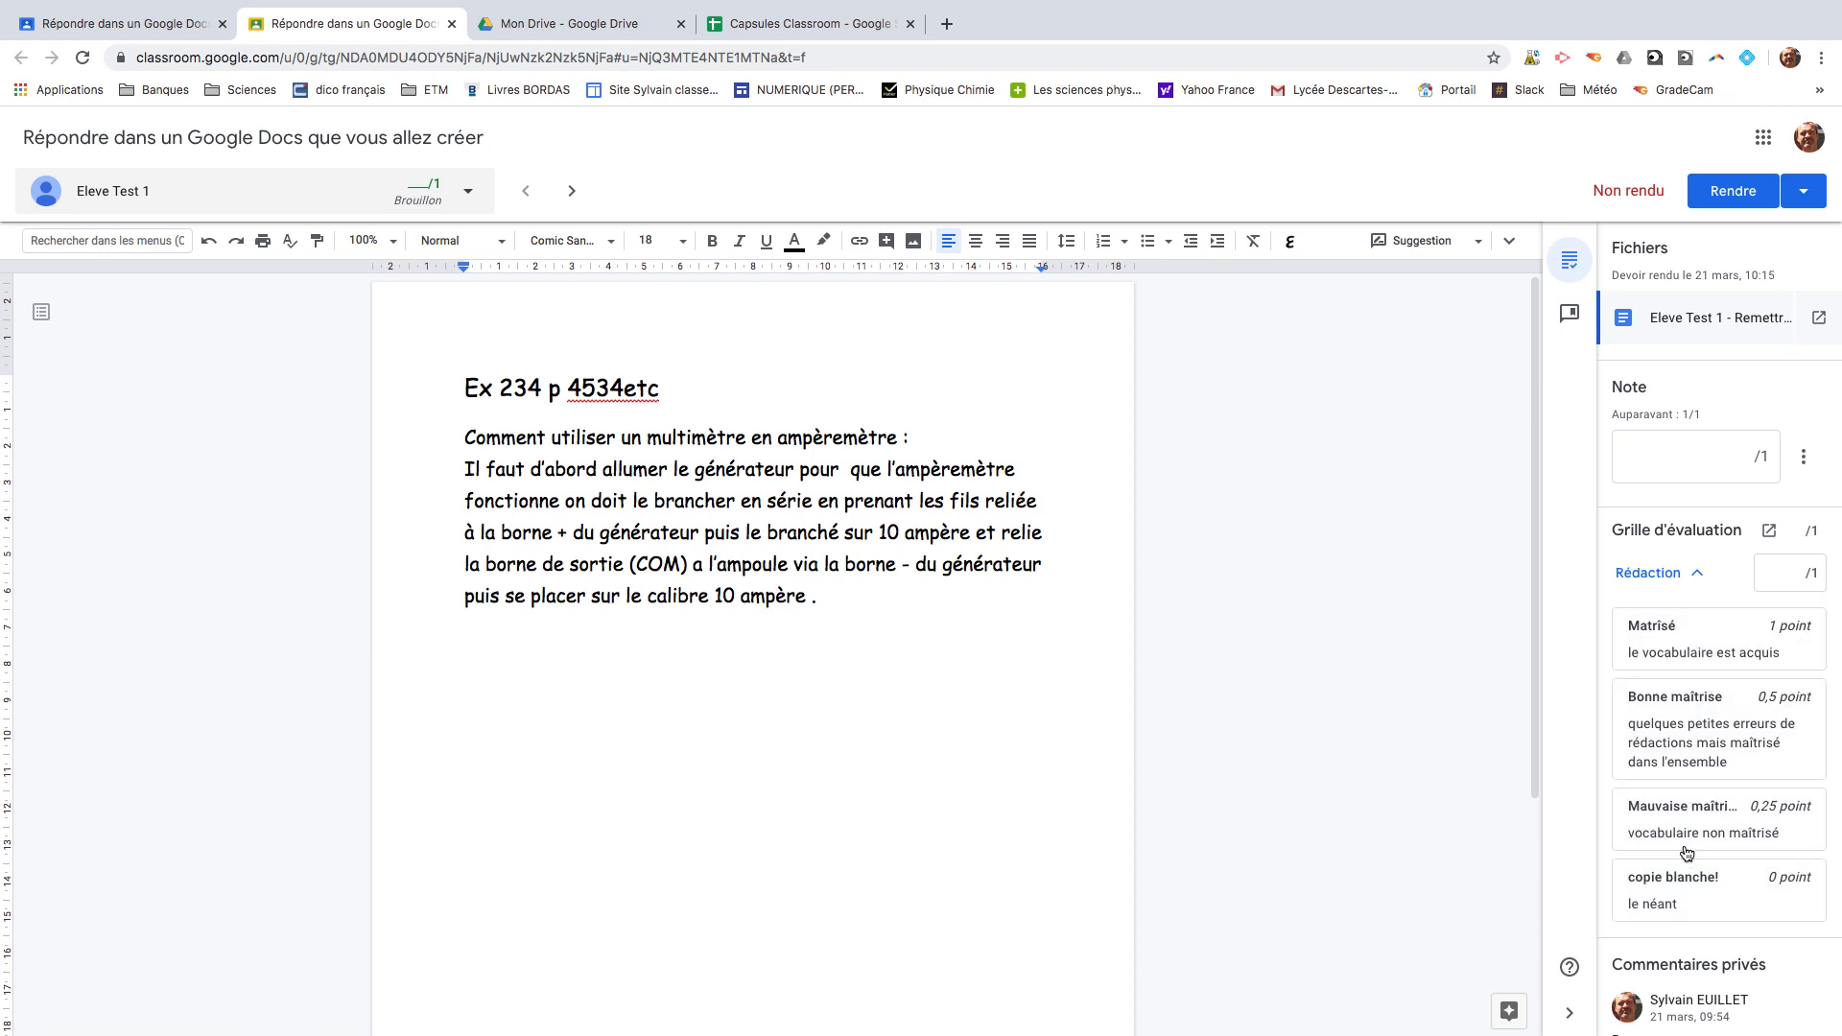
{"action": "left_click", "coordinate": [1688, 641]}
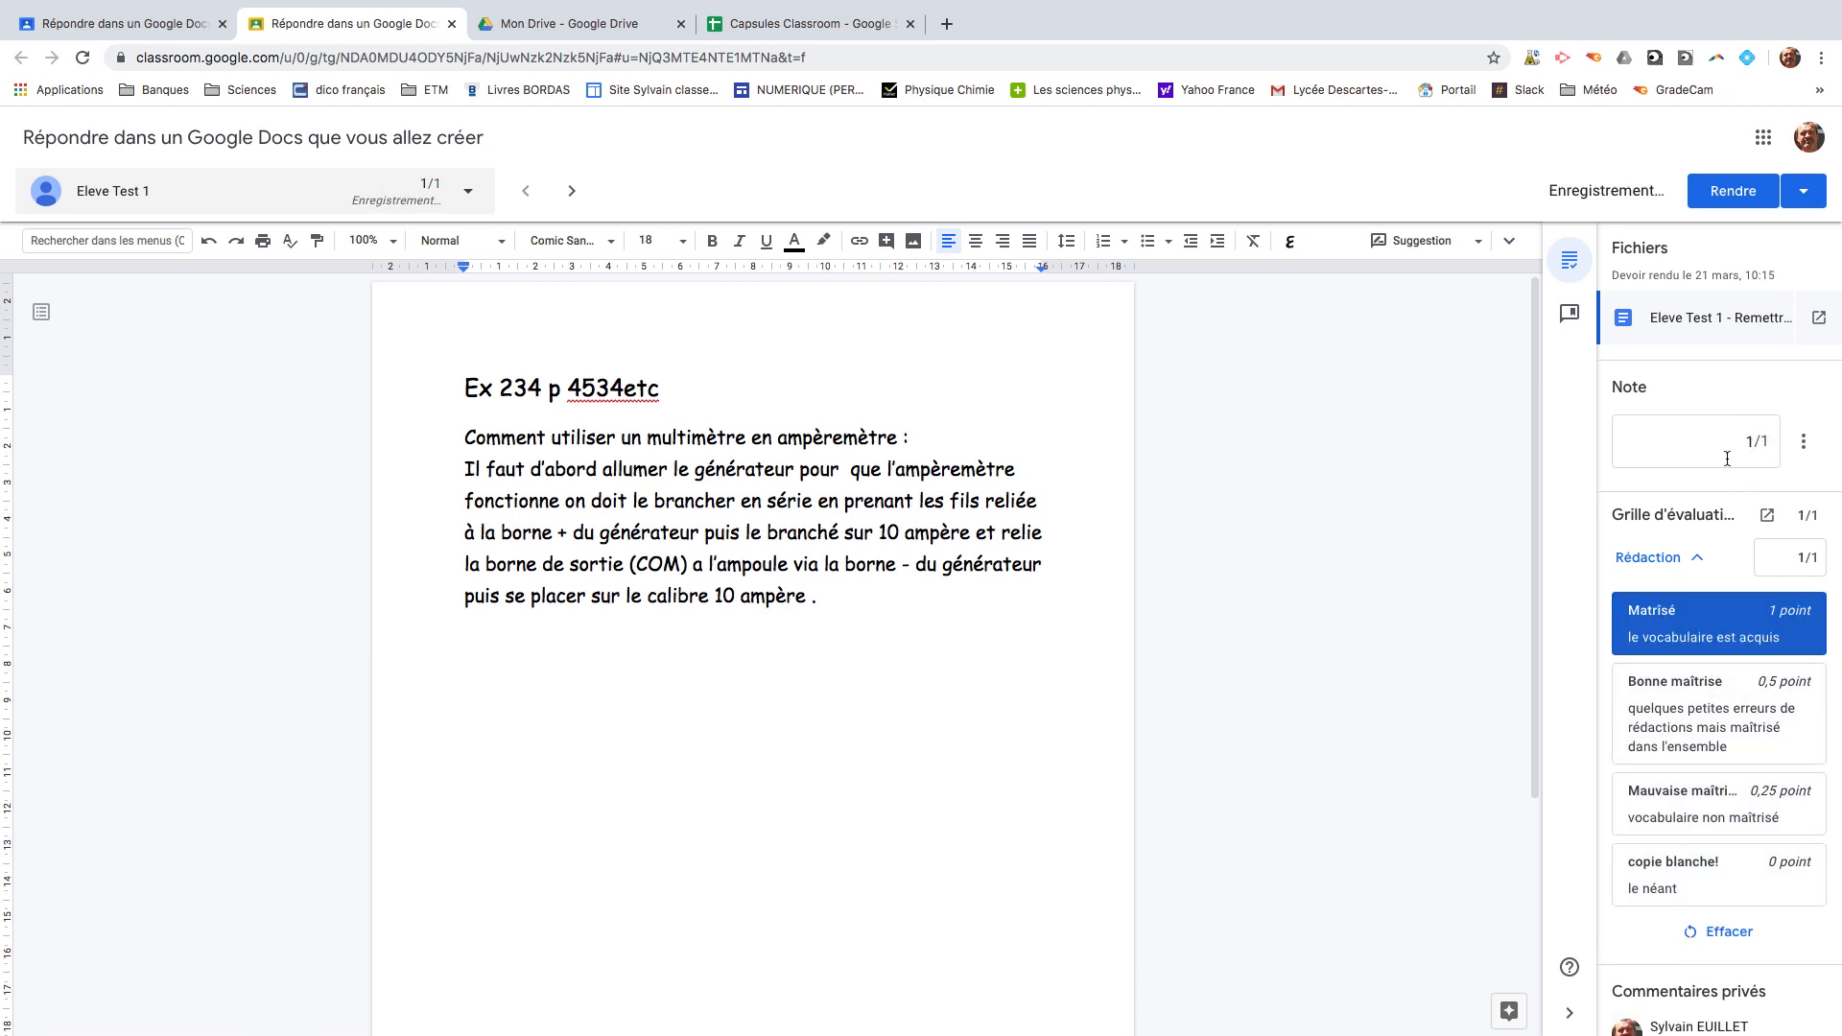
{"action": "scroll", "coordinate": [1281, 629], "scroll_direction": "down", "scroll_amount": 1}
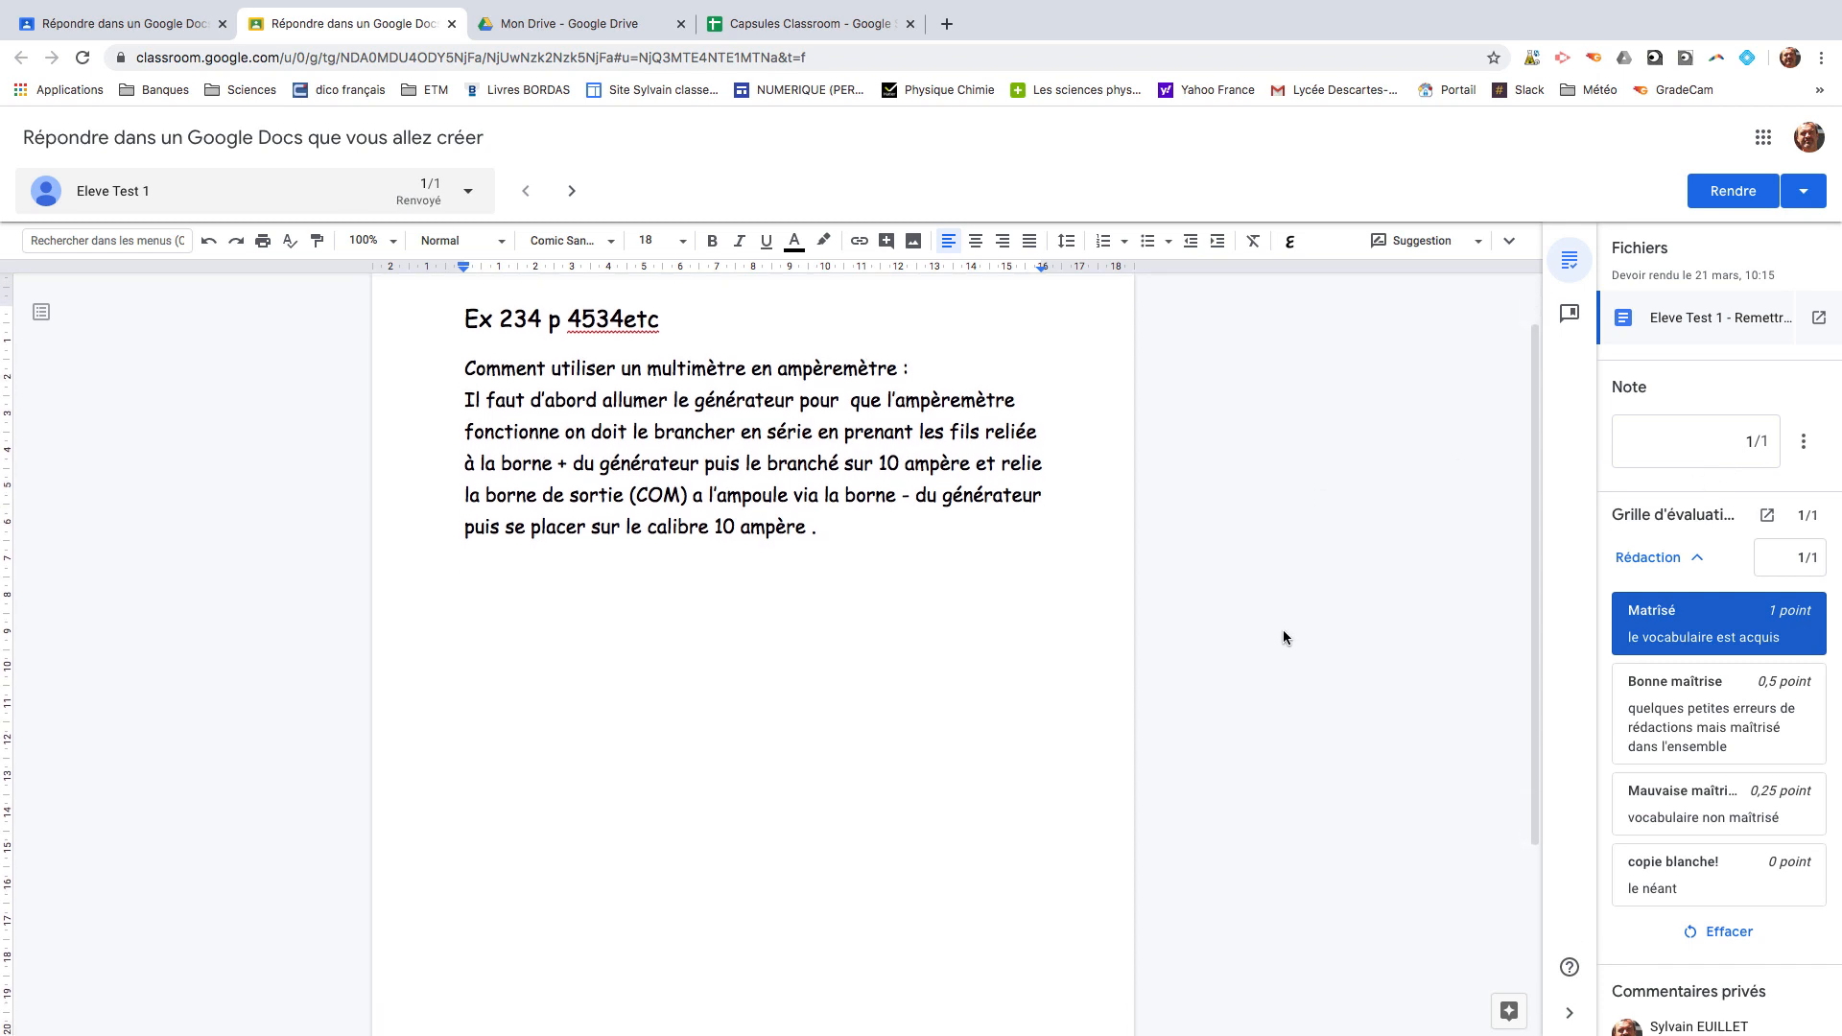
{"action": "scroll", "coordinate": [1284, 633], "scroll_direction": "up", "scroll_amount": 1}
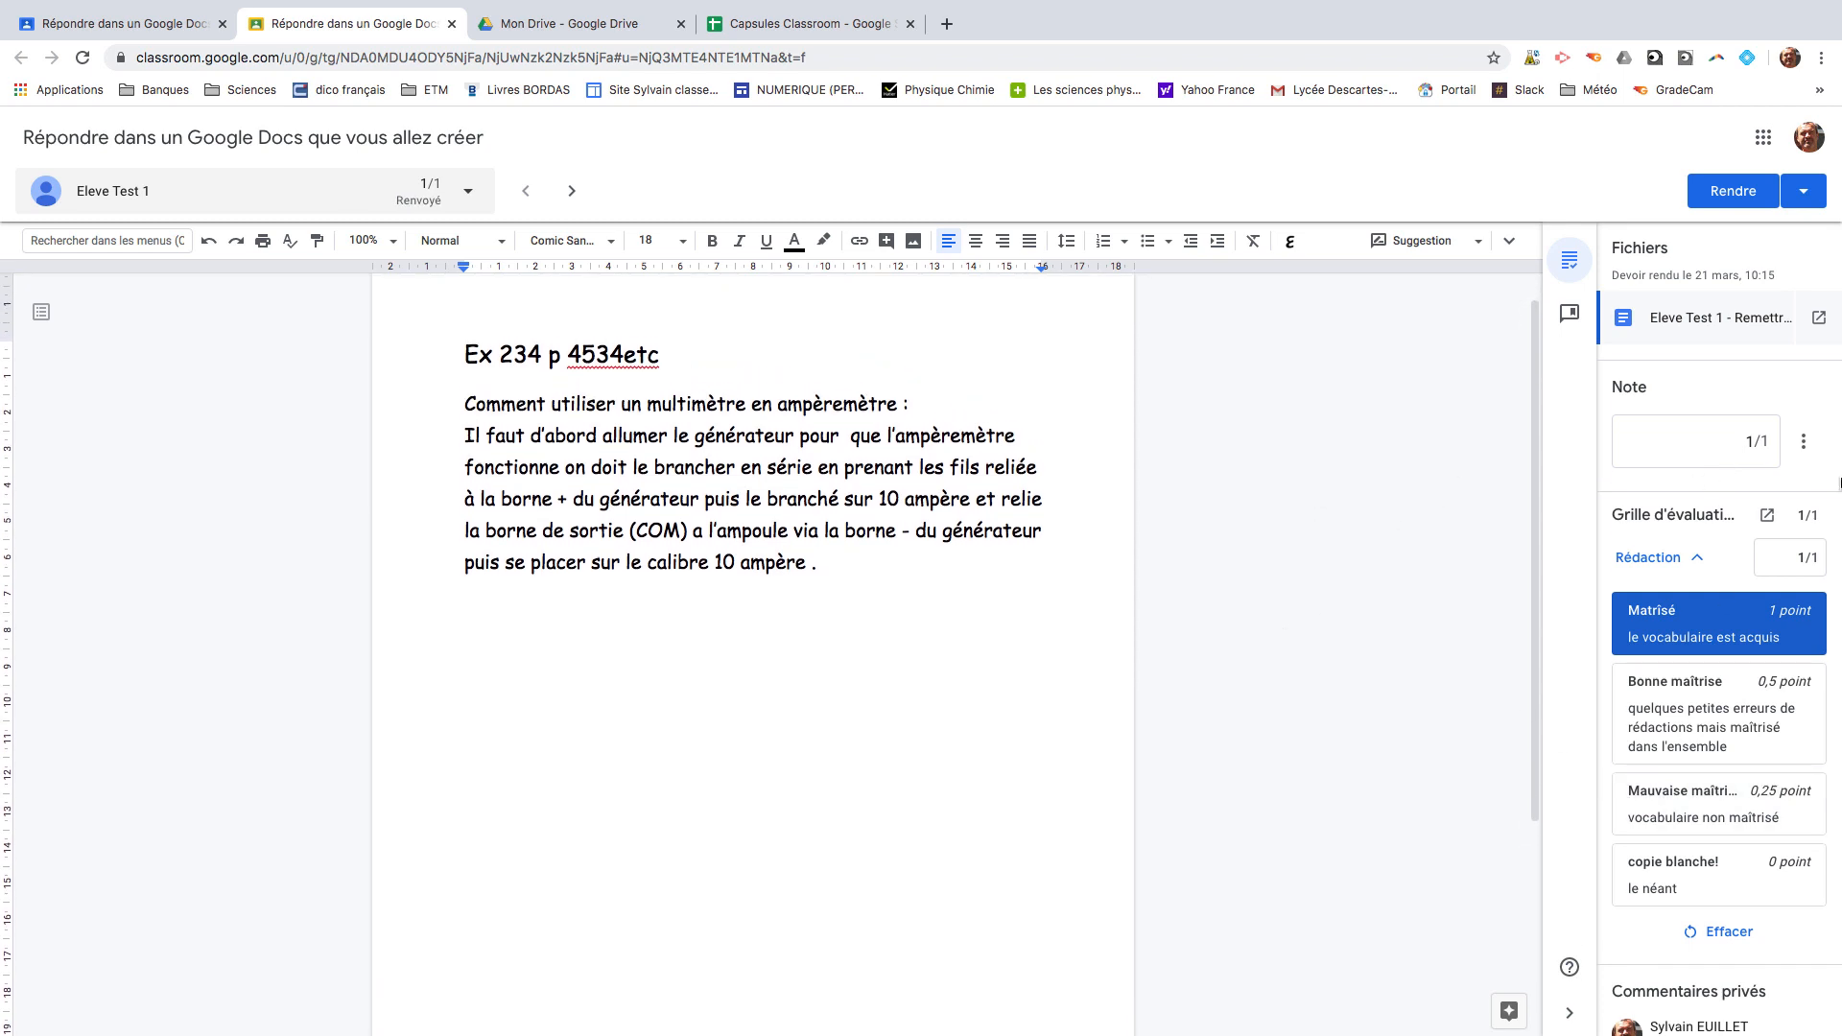
{"action": "left_click", "coordinate": [1689, 558]}
- Publish the private comment "Bravo!" and return the rubric-graded work to the student
{"action": "left_click", "coordinate": [1692, 784]}
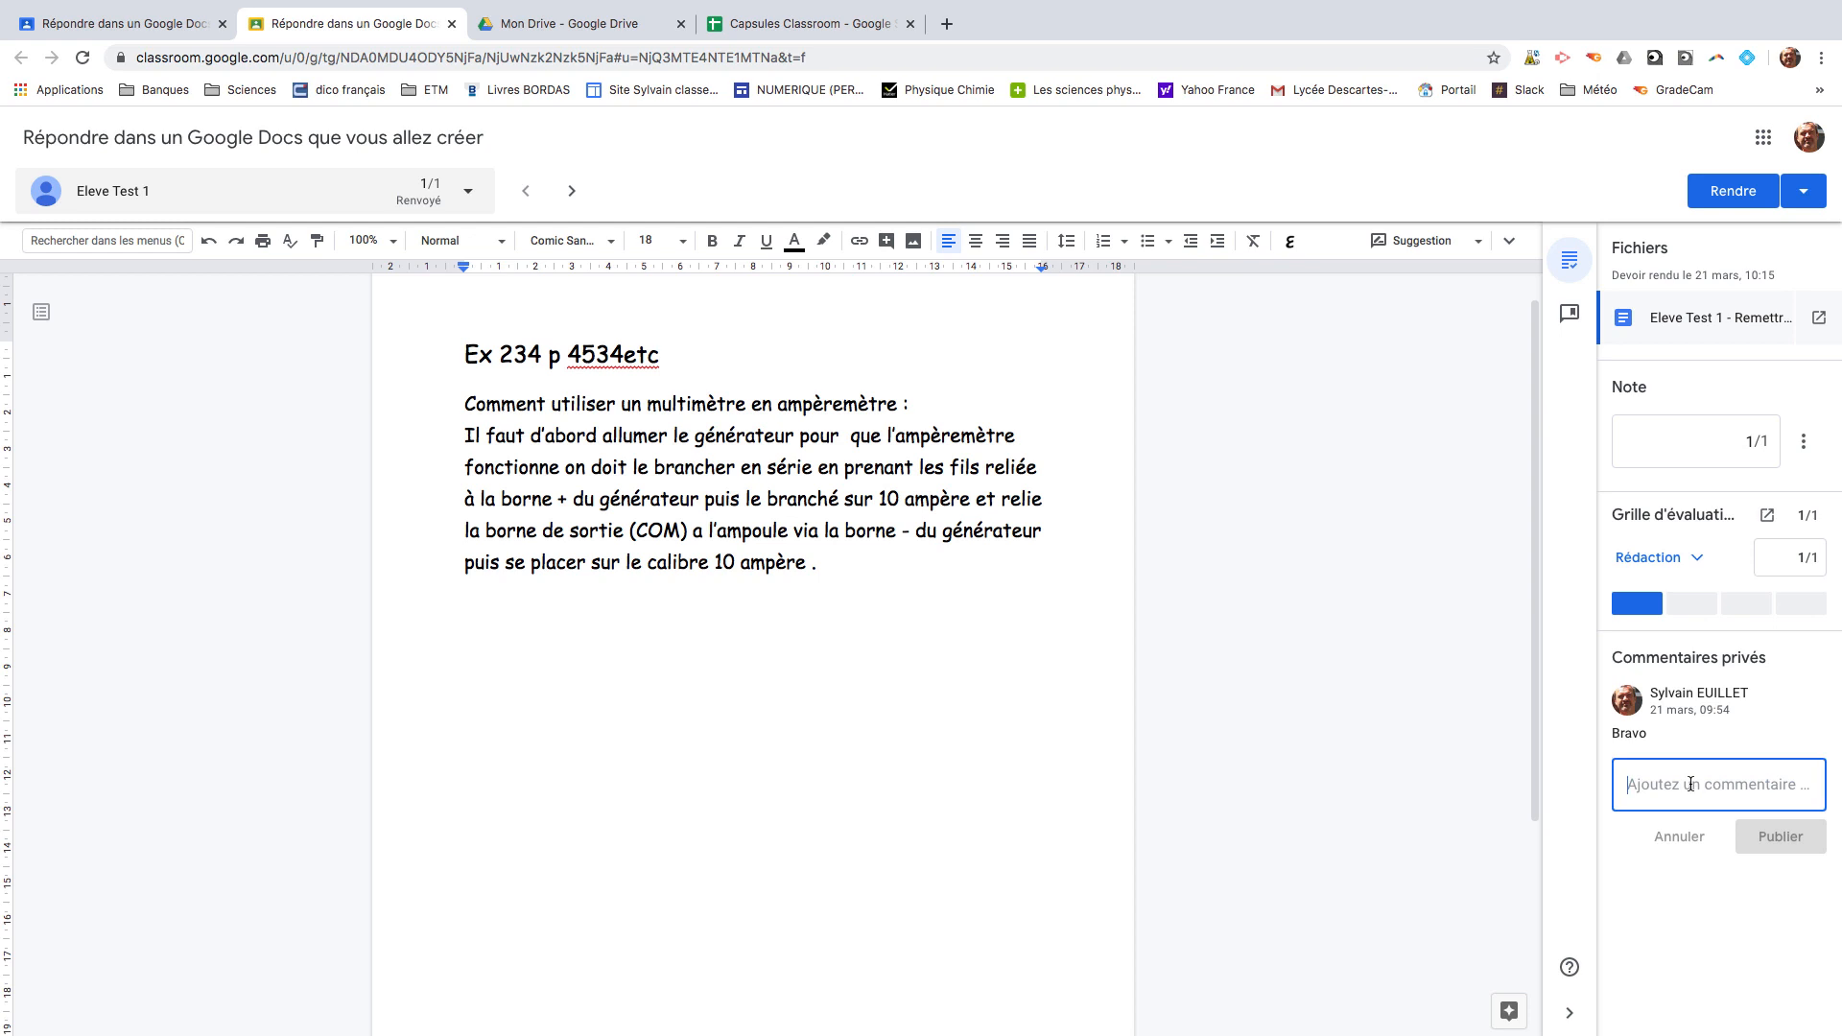
{"action": "type", "text": "Bta"}
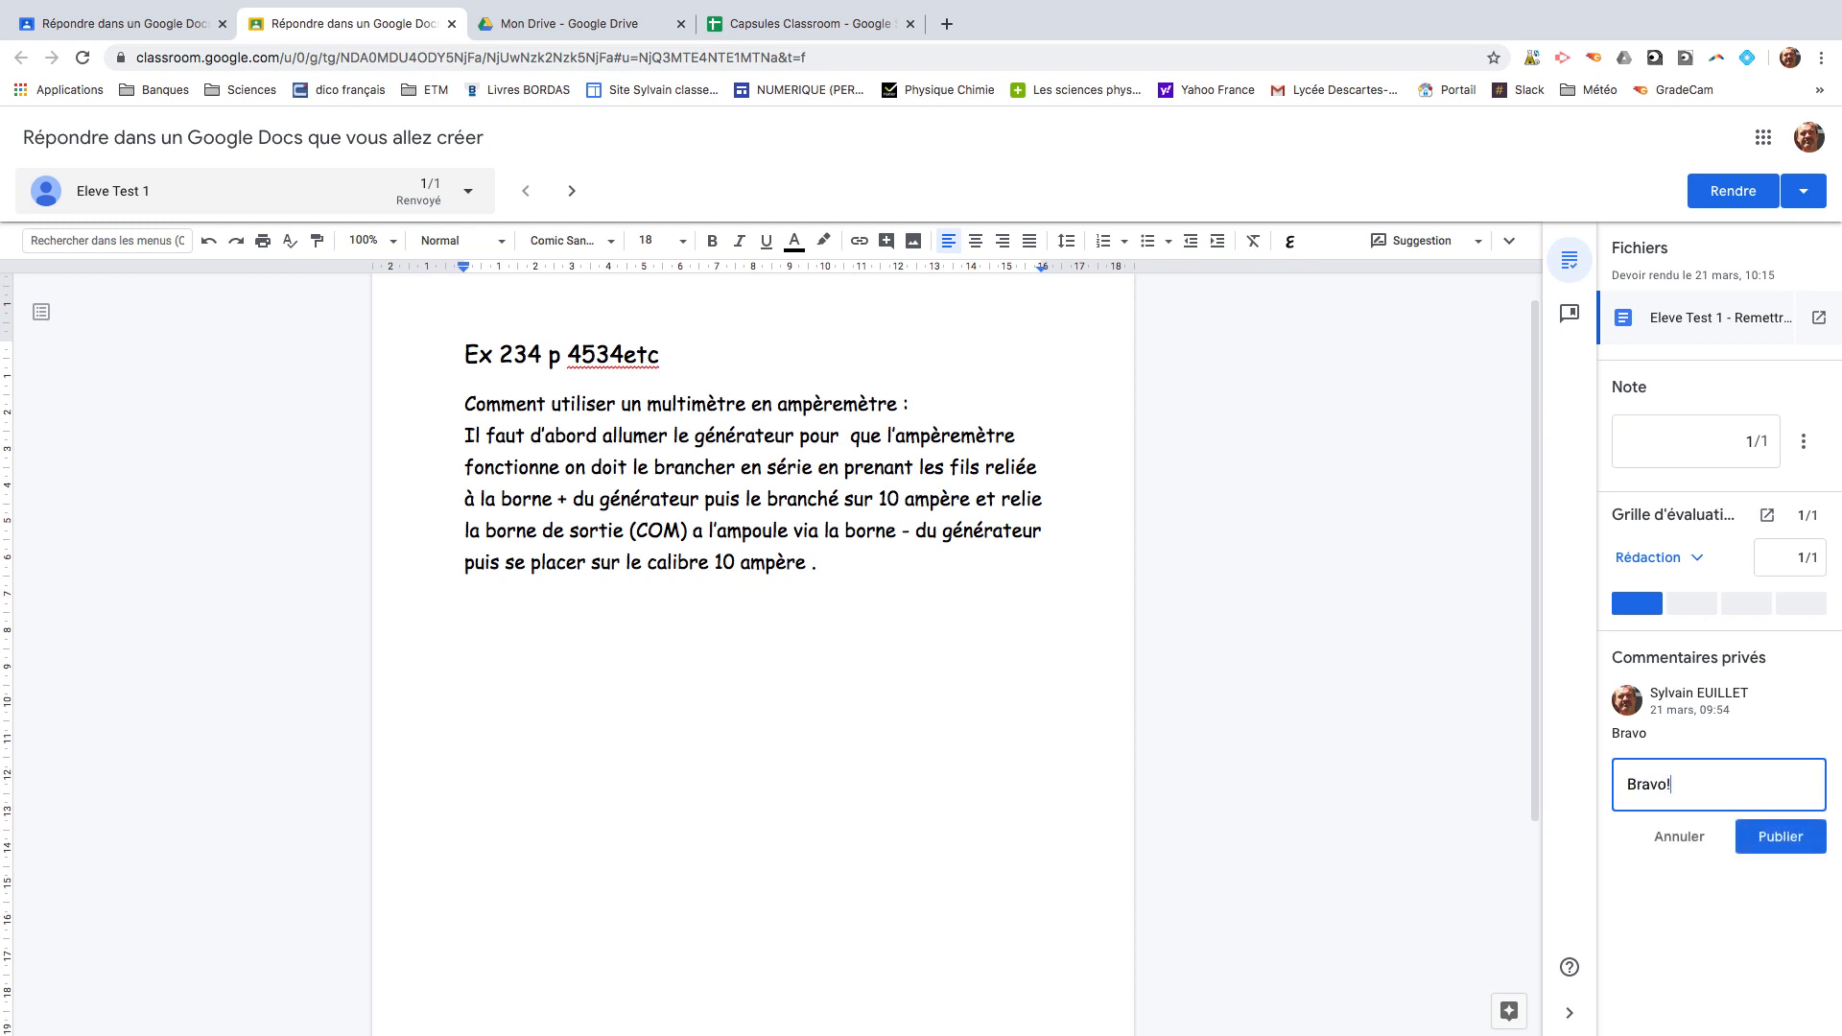
{"action": "left_click", "coordinate": [1780, 837]}
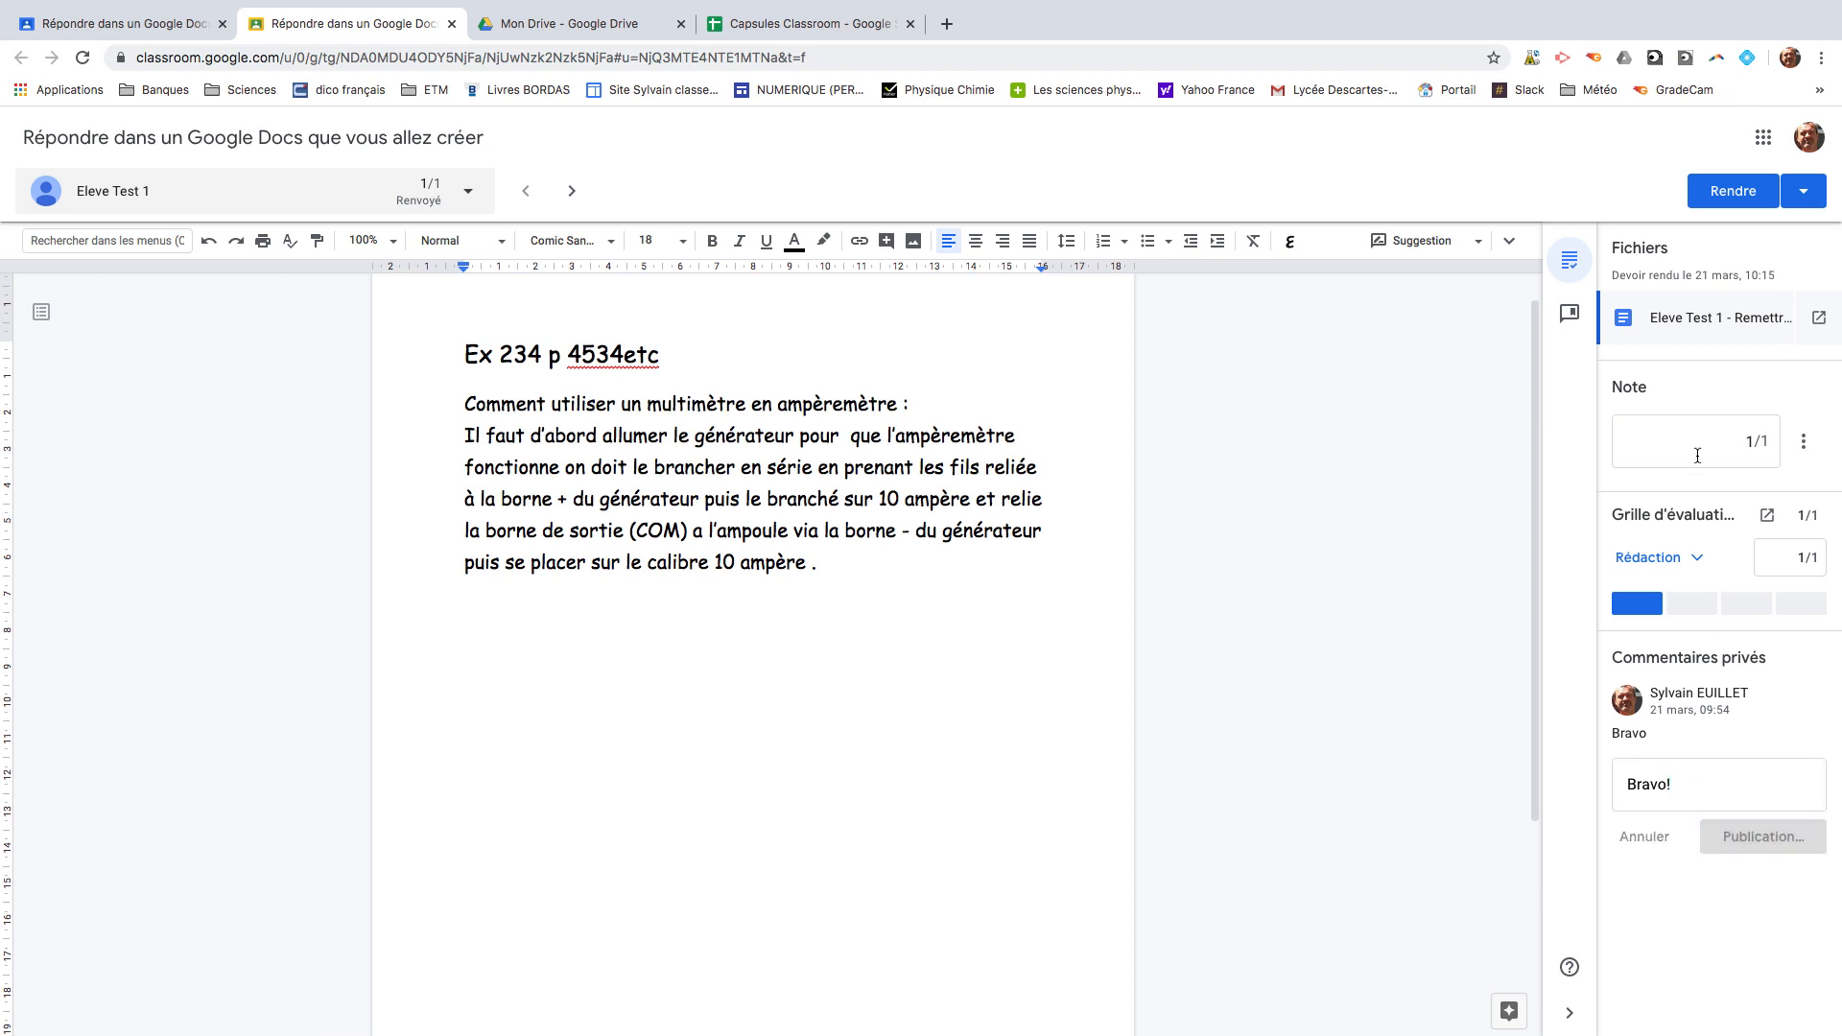
{"action": "left_click", "coordinate": [1728, 197]}
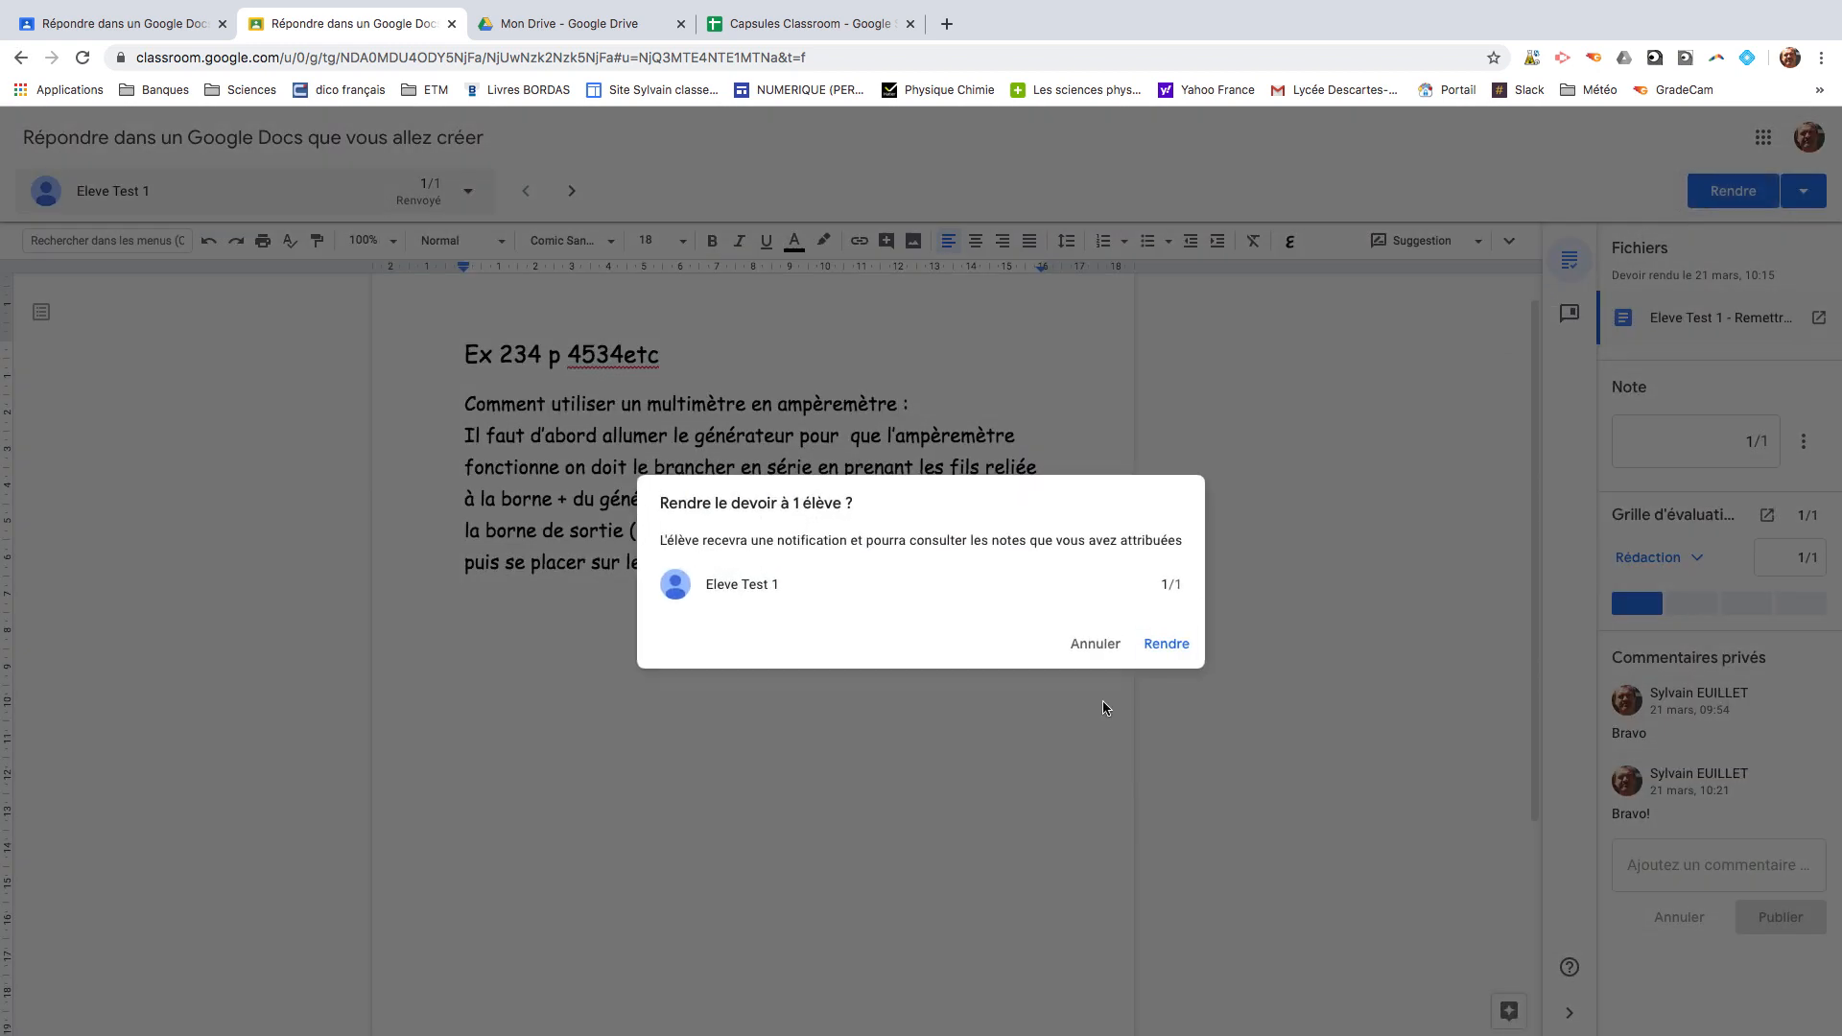
{"action": "left_click", "coordinate": [1171, 640]}
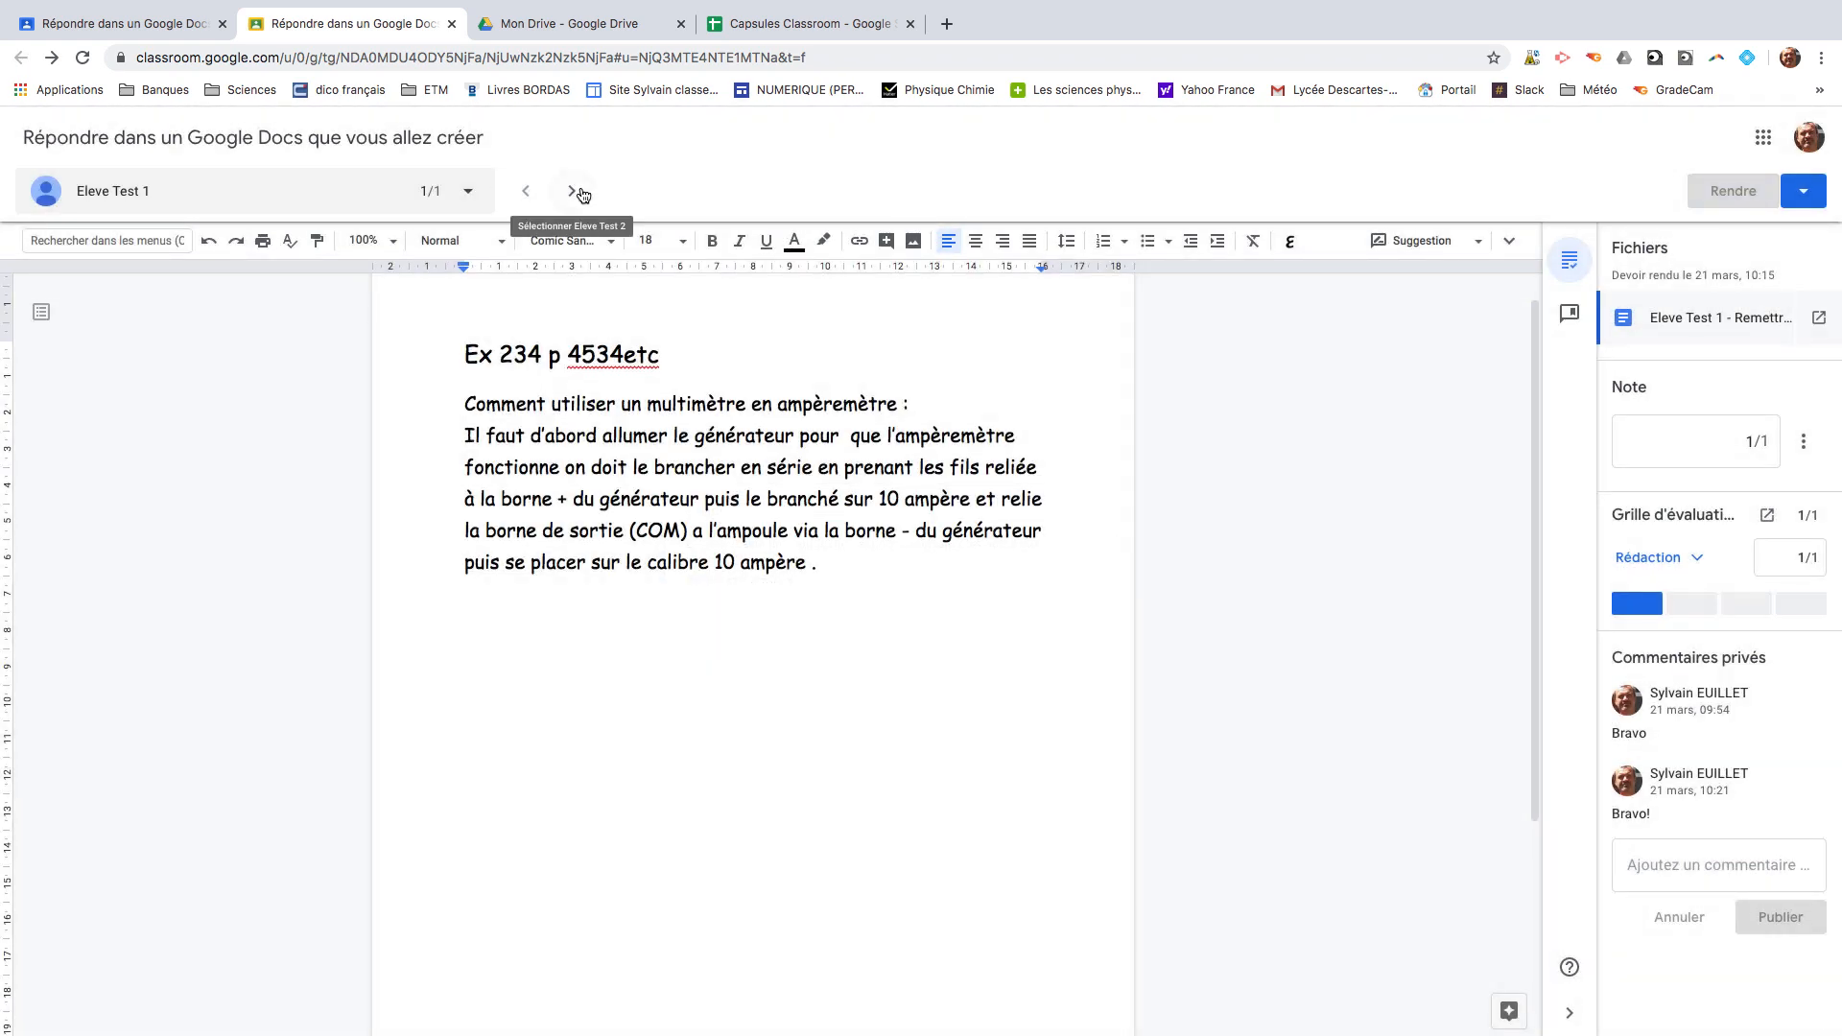
- Look through the next two students' submissions for the current assignment, and close the grading page
{"action": "left_click", "coordinate": [572, 191]}
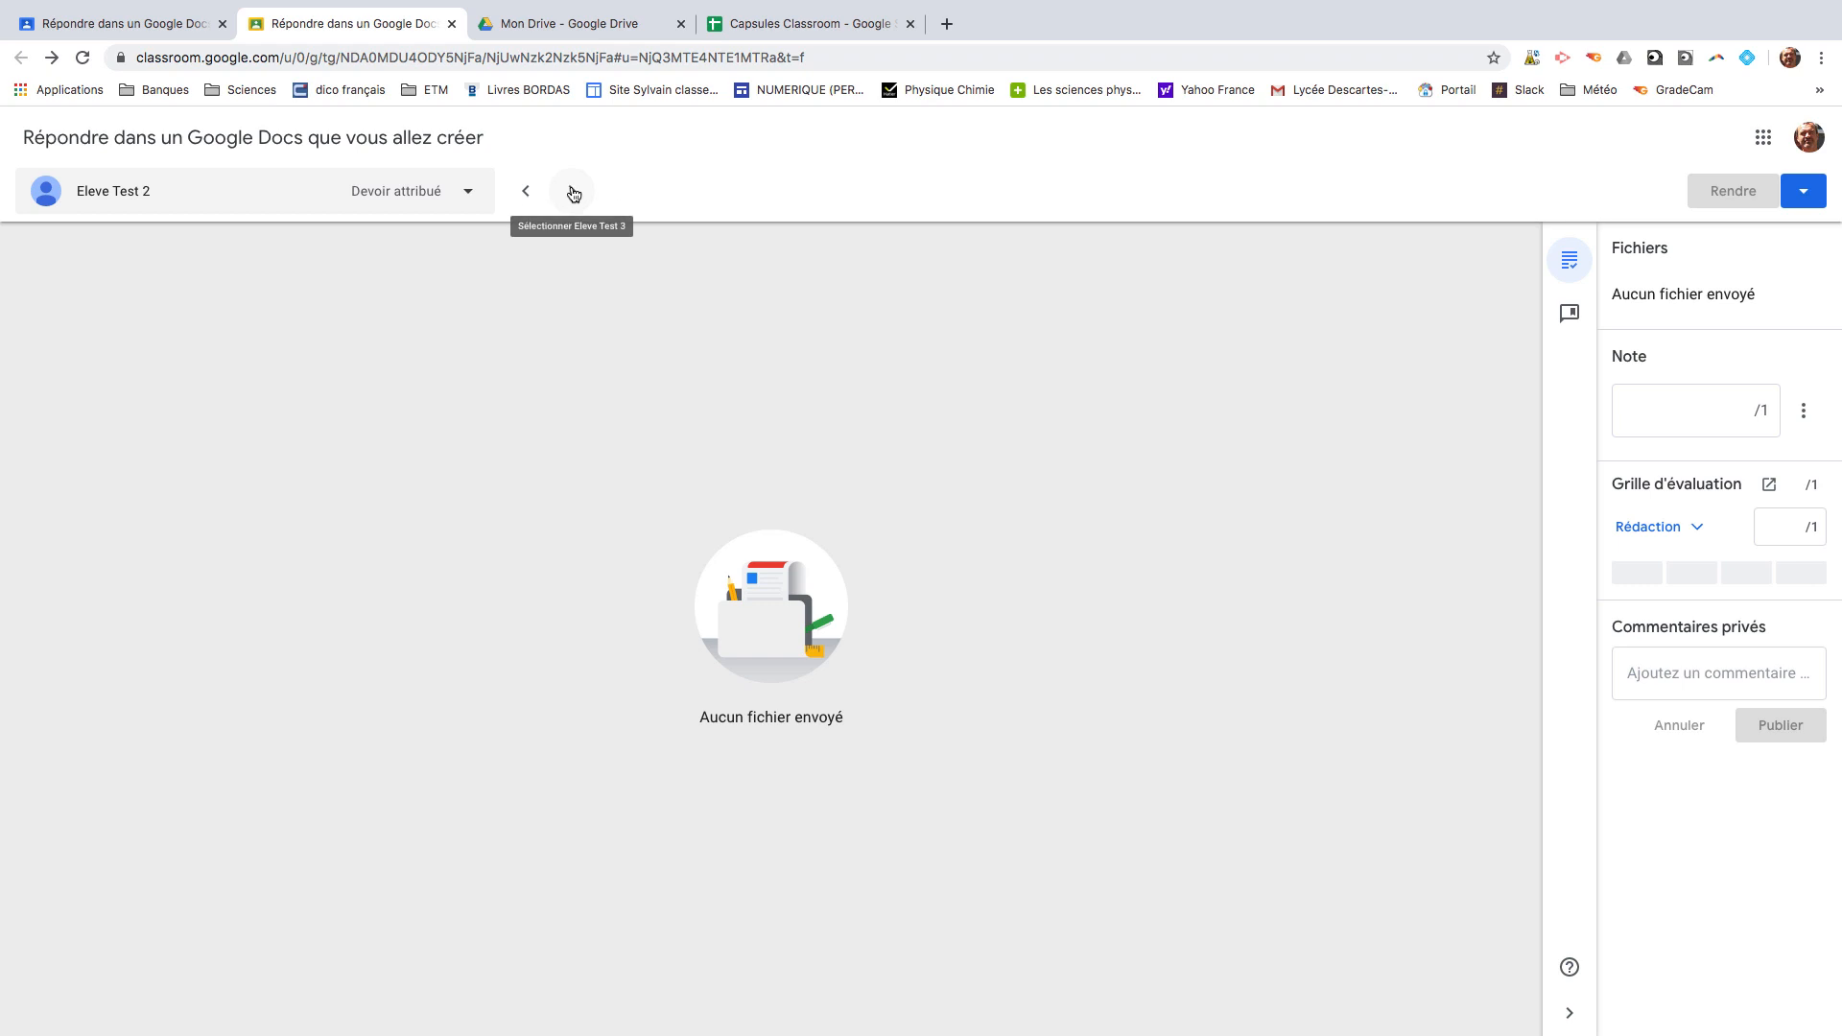
{"action": "left_click", "coordinate": [573, 193]}
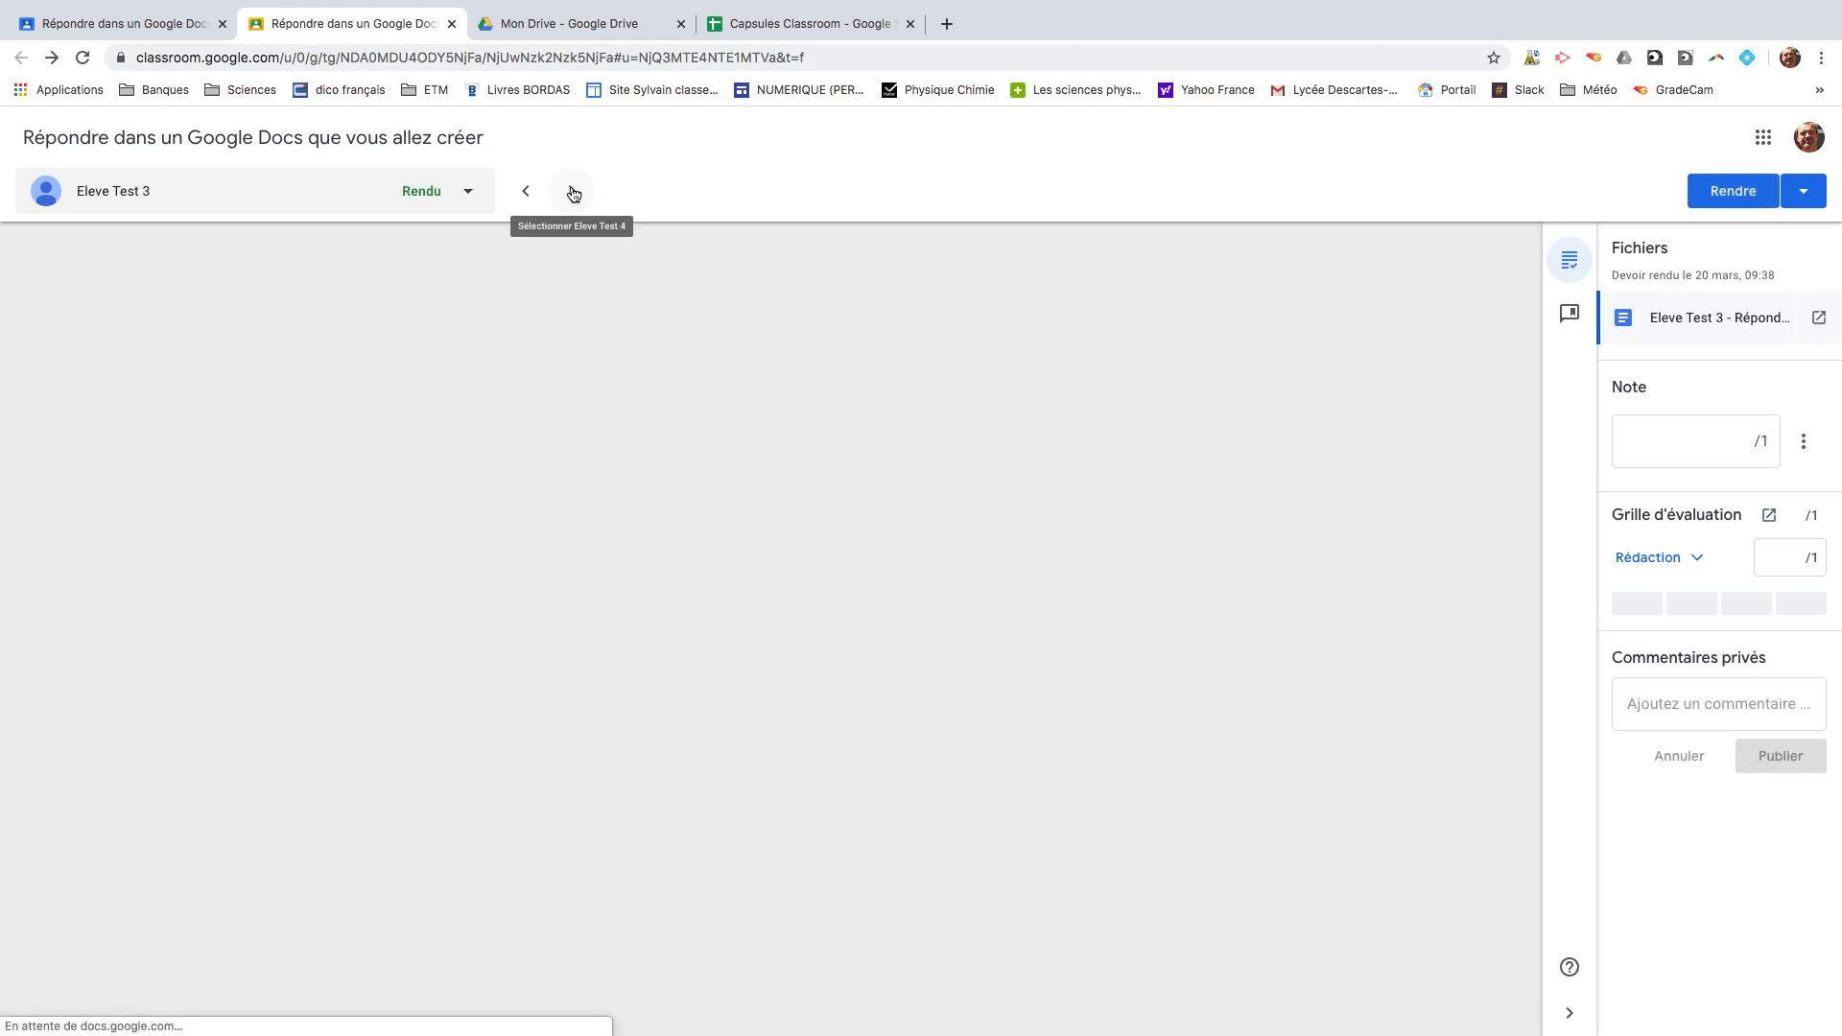
{"action": "key", "text": "super+w"}
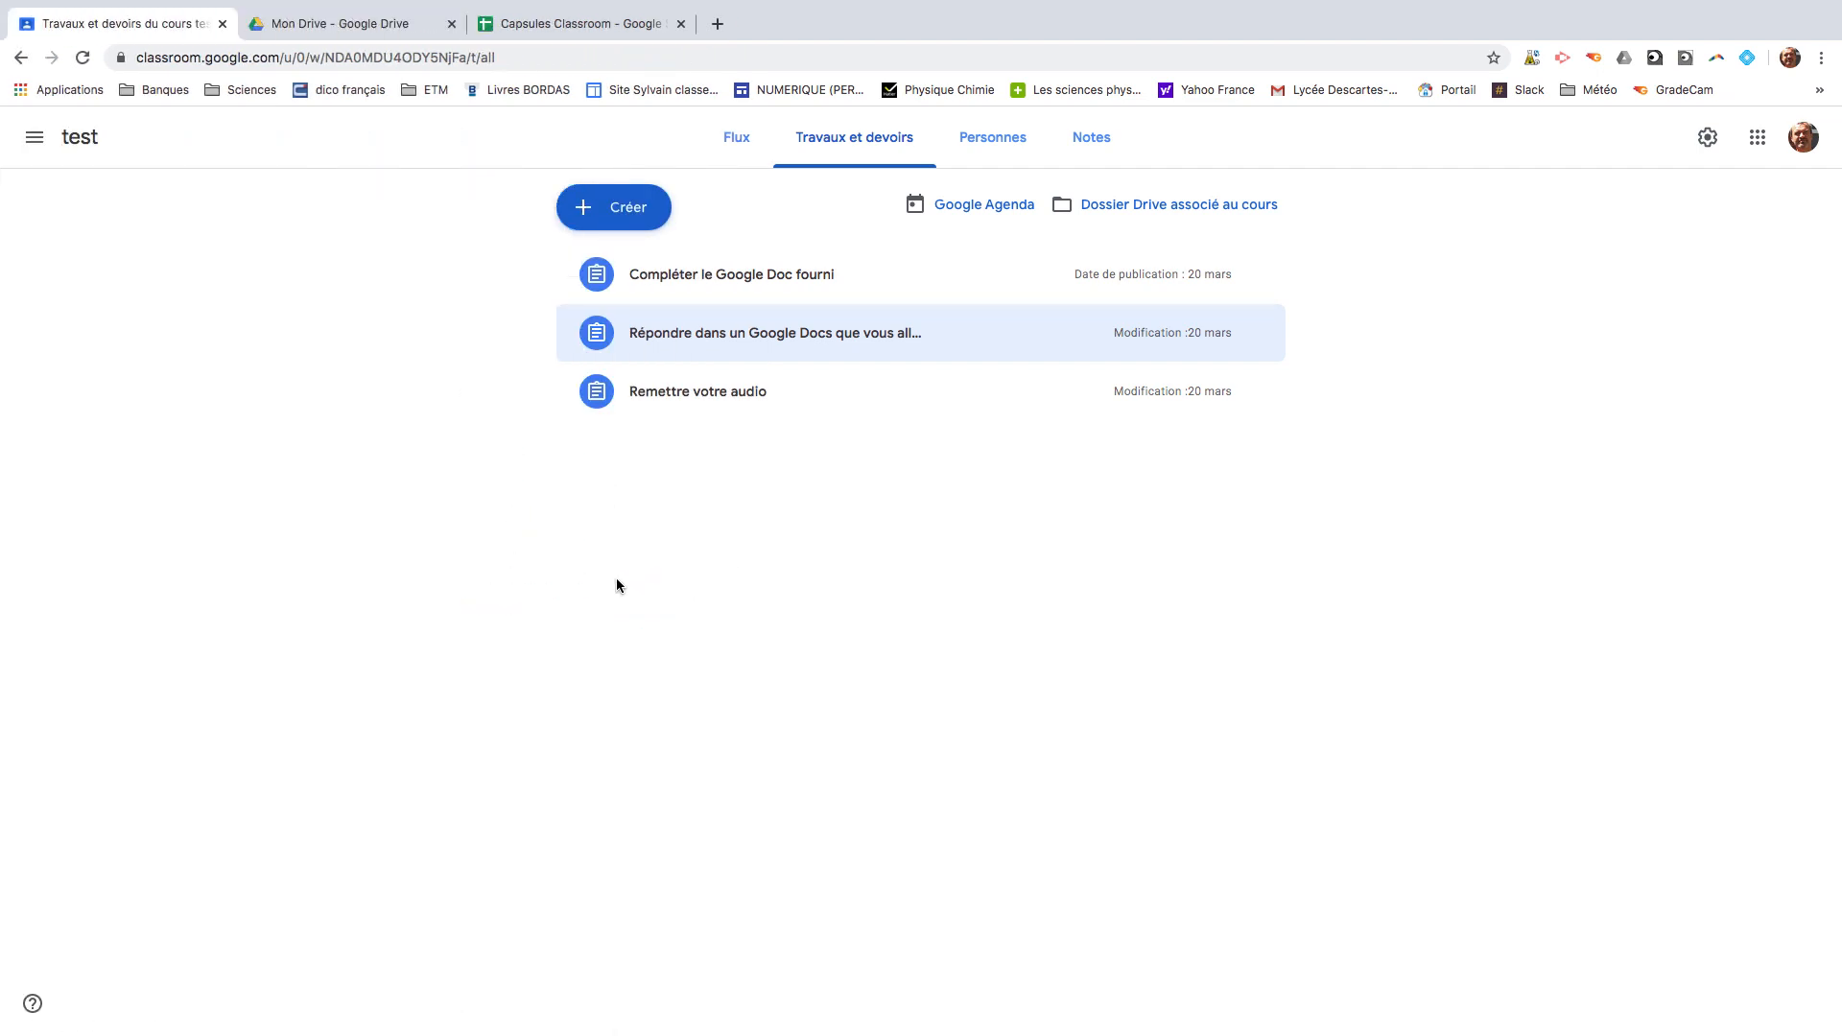
- Open the handed-in "Audio.mp3" from the submitted work of the assignment "Remettre votre audio", and play the recording
{"action": "left_click", "coordinate": [696, 393]}
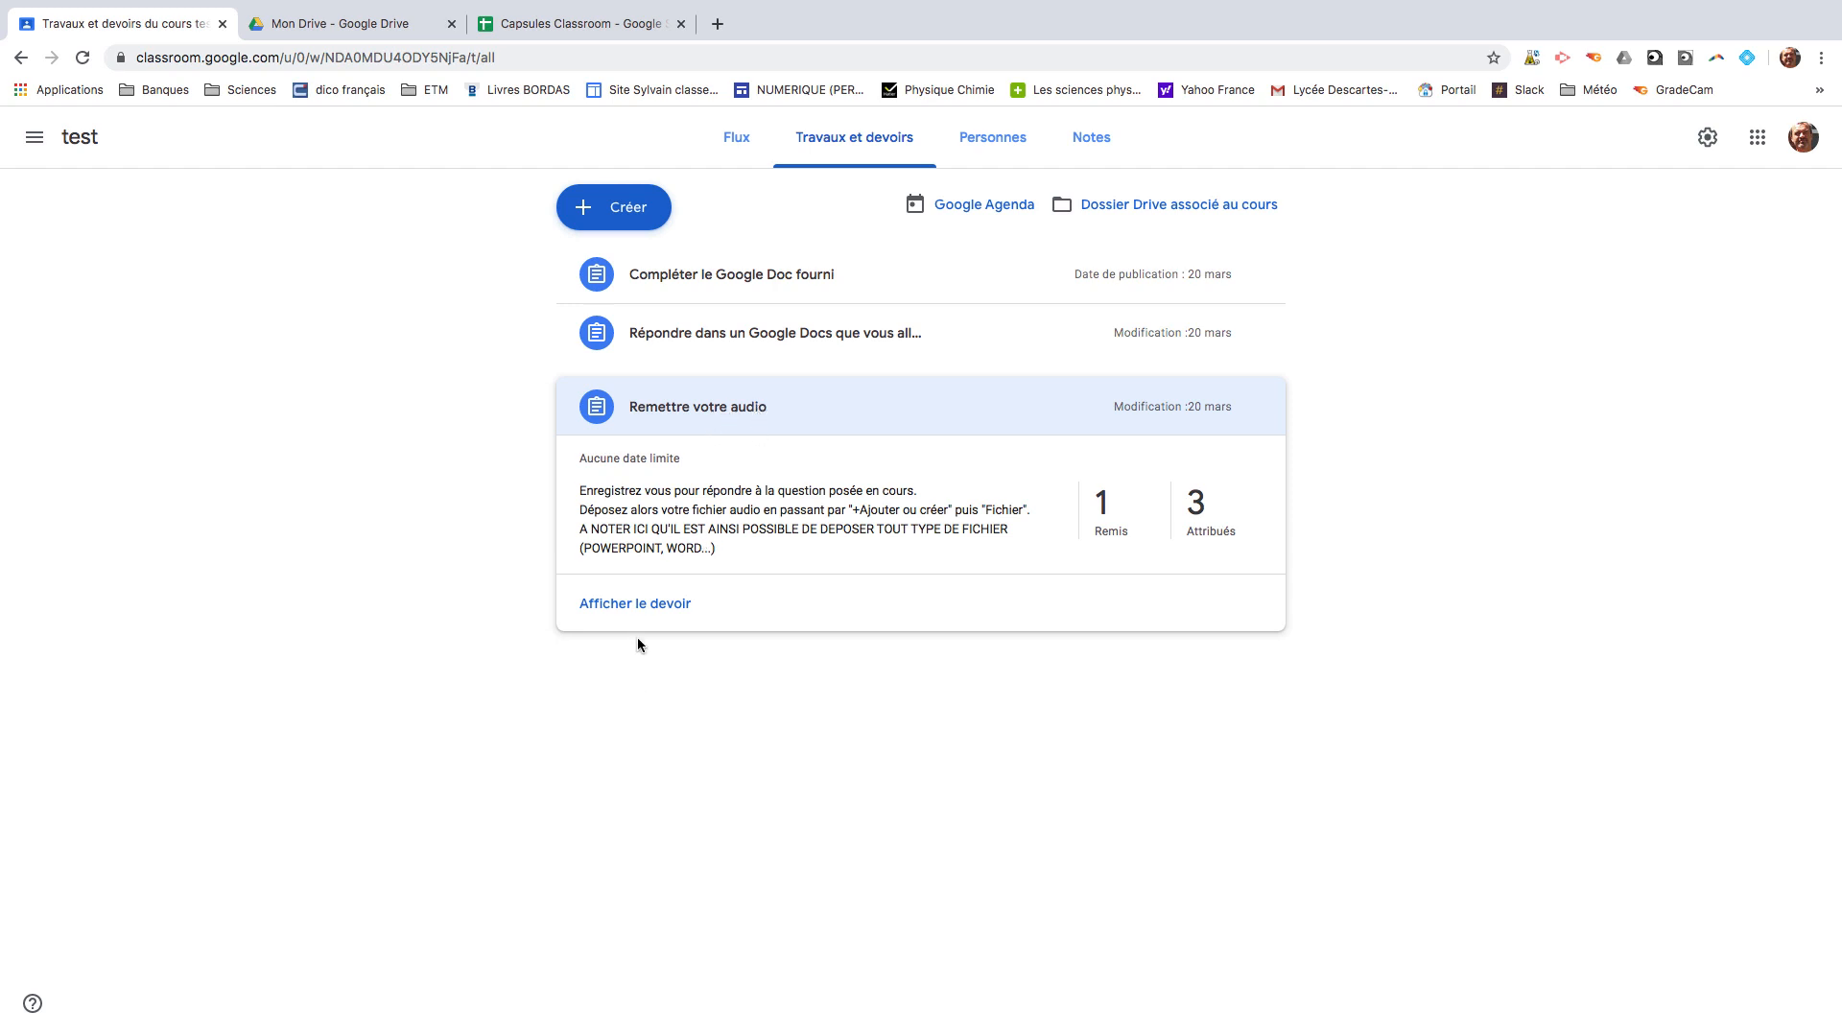
{"action": "left_click", "coordinate": [639, 604]}
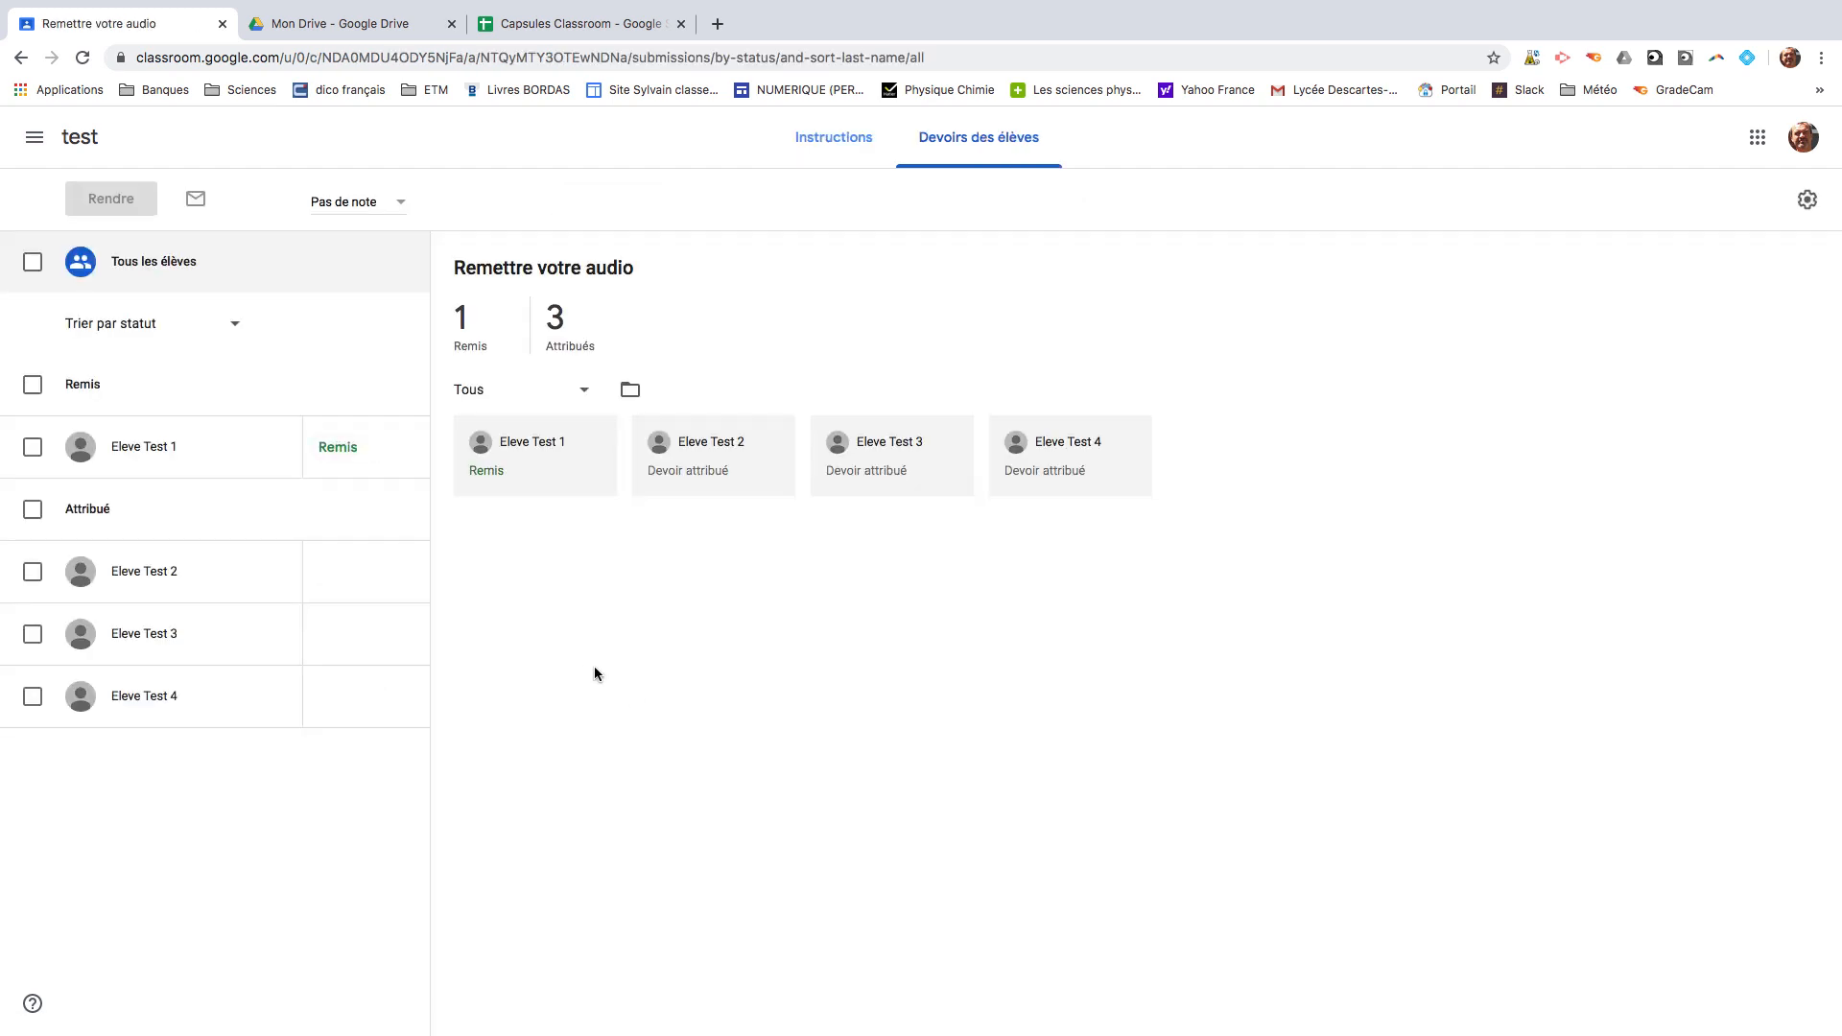
{"action": "left_click", "coordinate": [471, 345]}
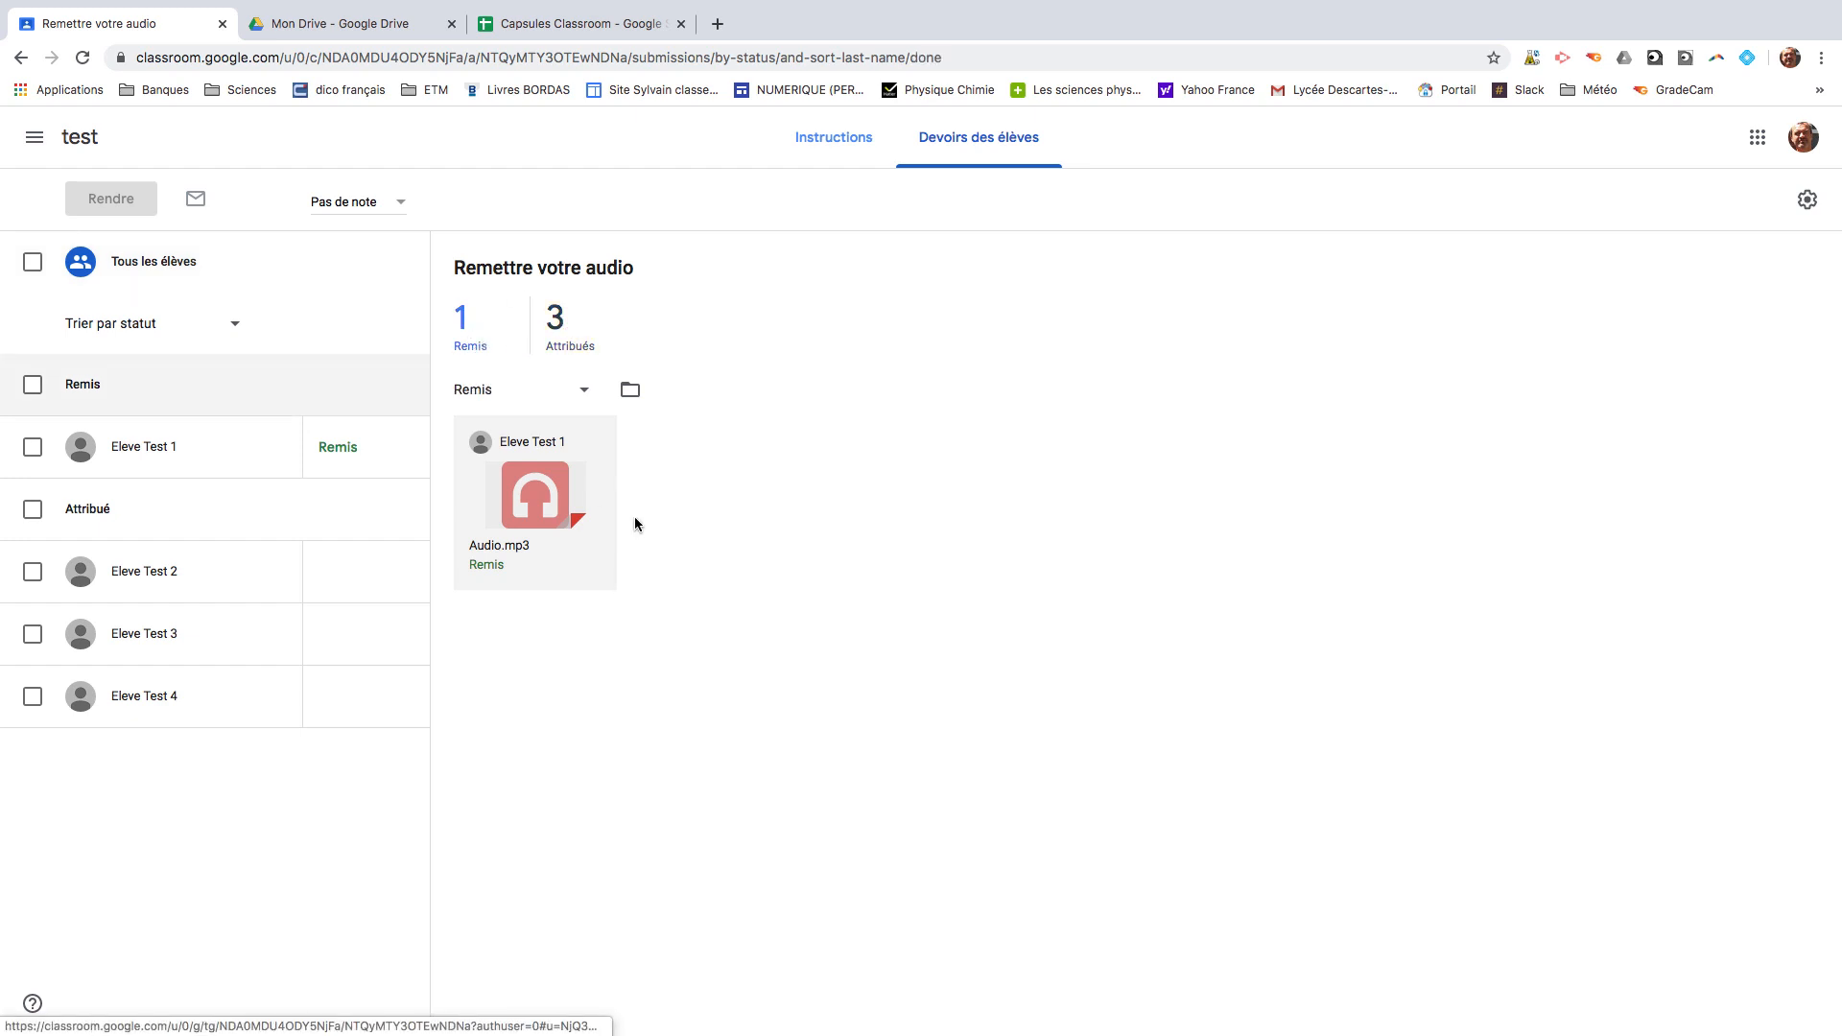
{"action": "left_click", "coordinate": [595, 513]}
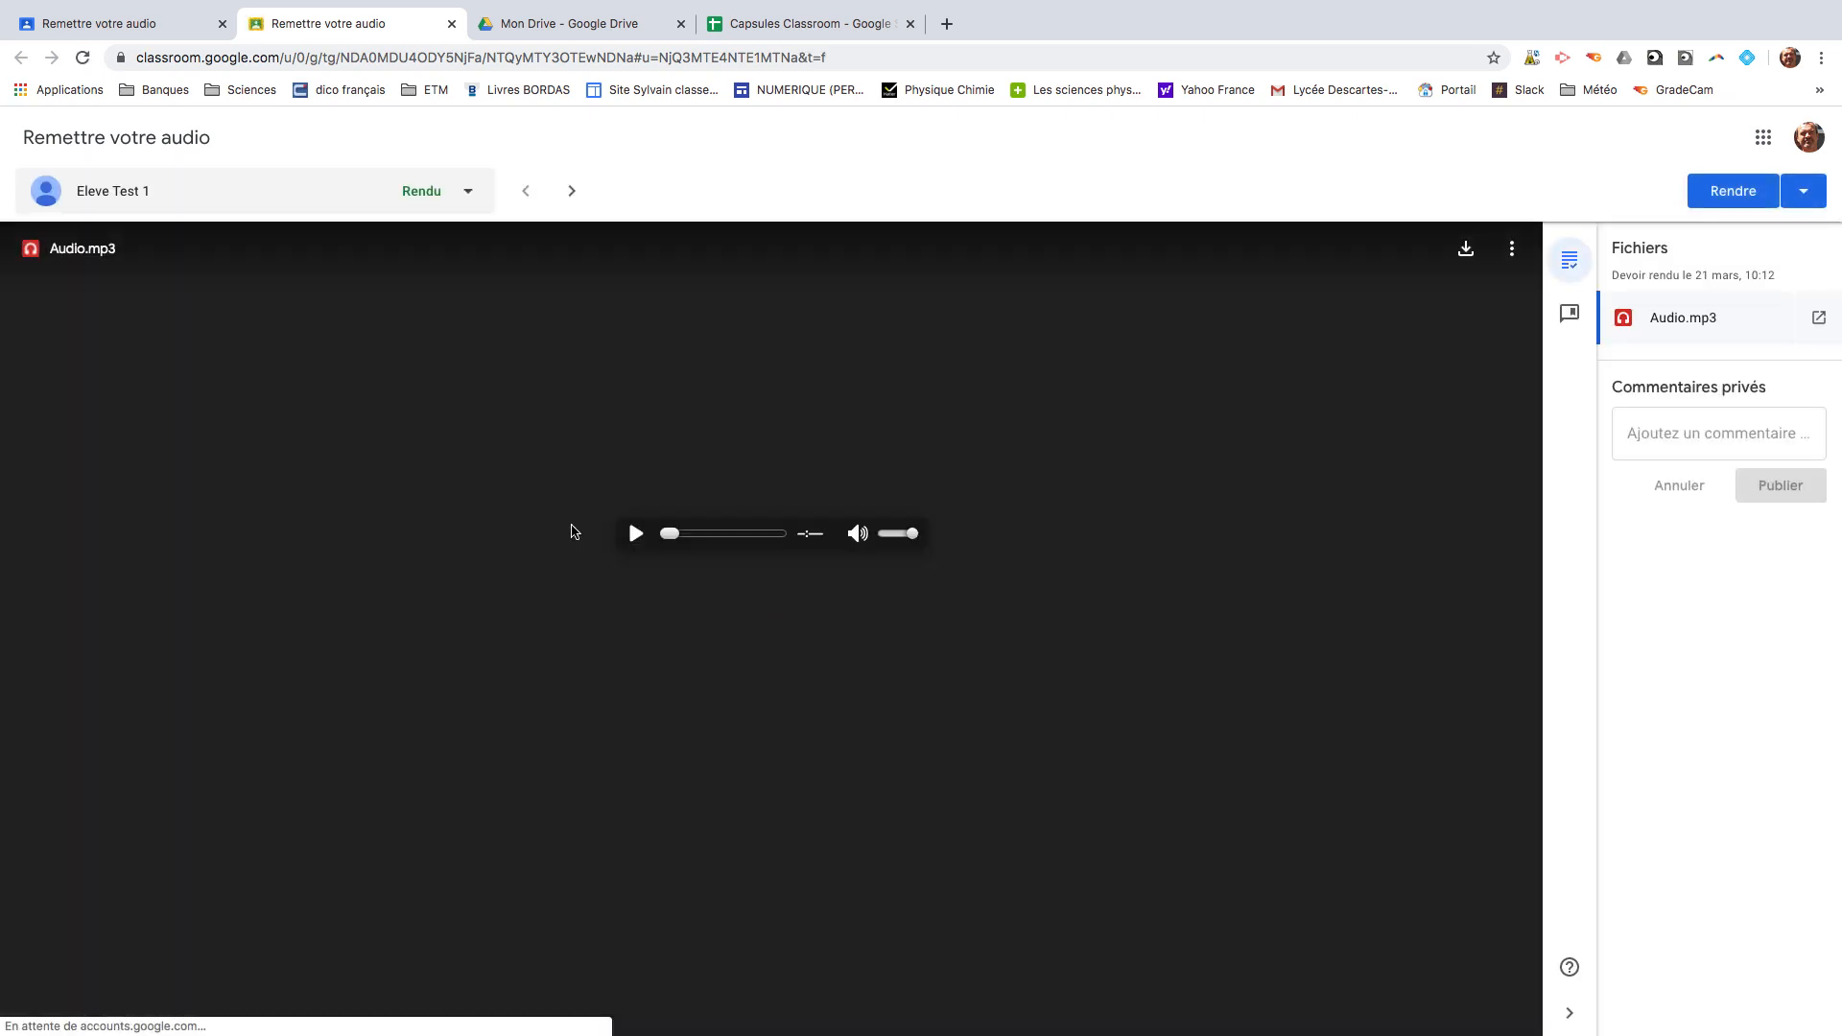
{"action": "left_click", "coordinate": [638, 534]}
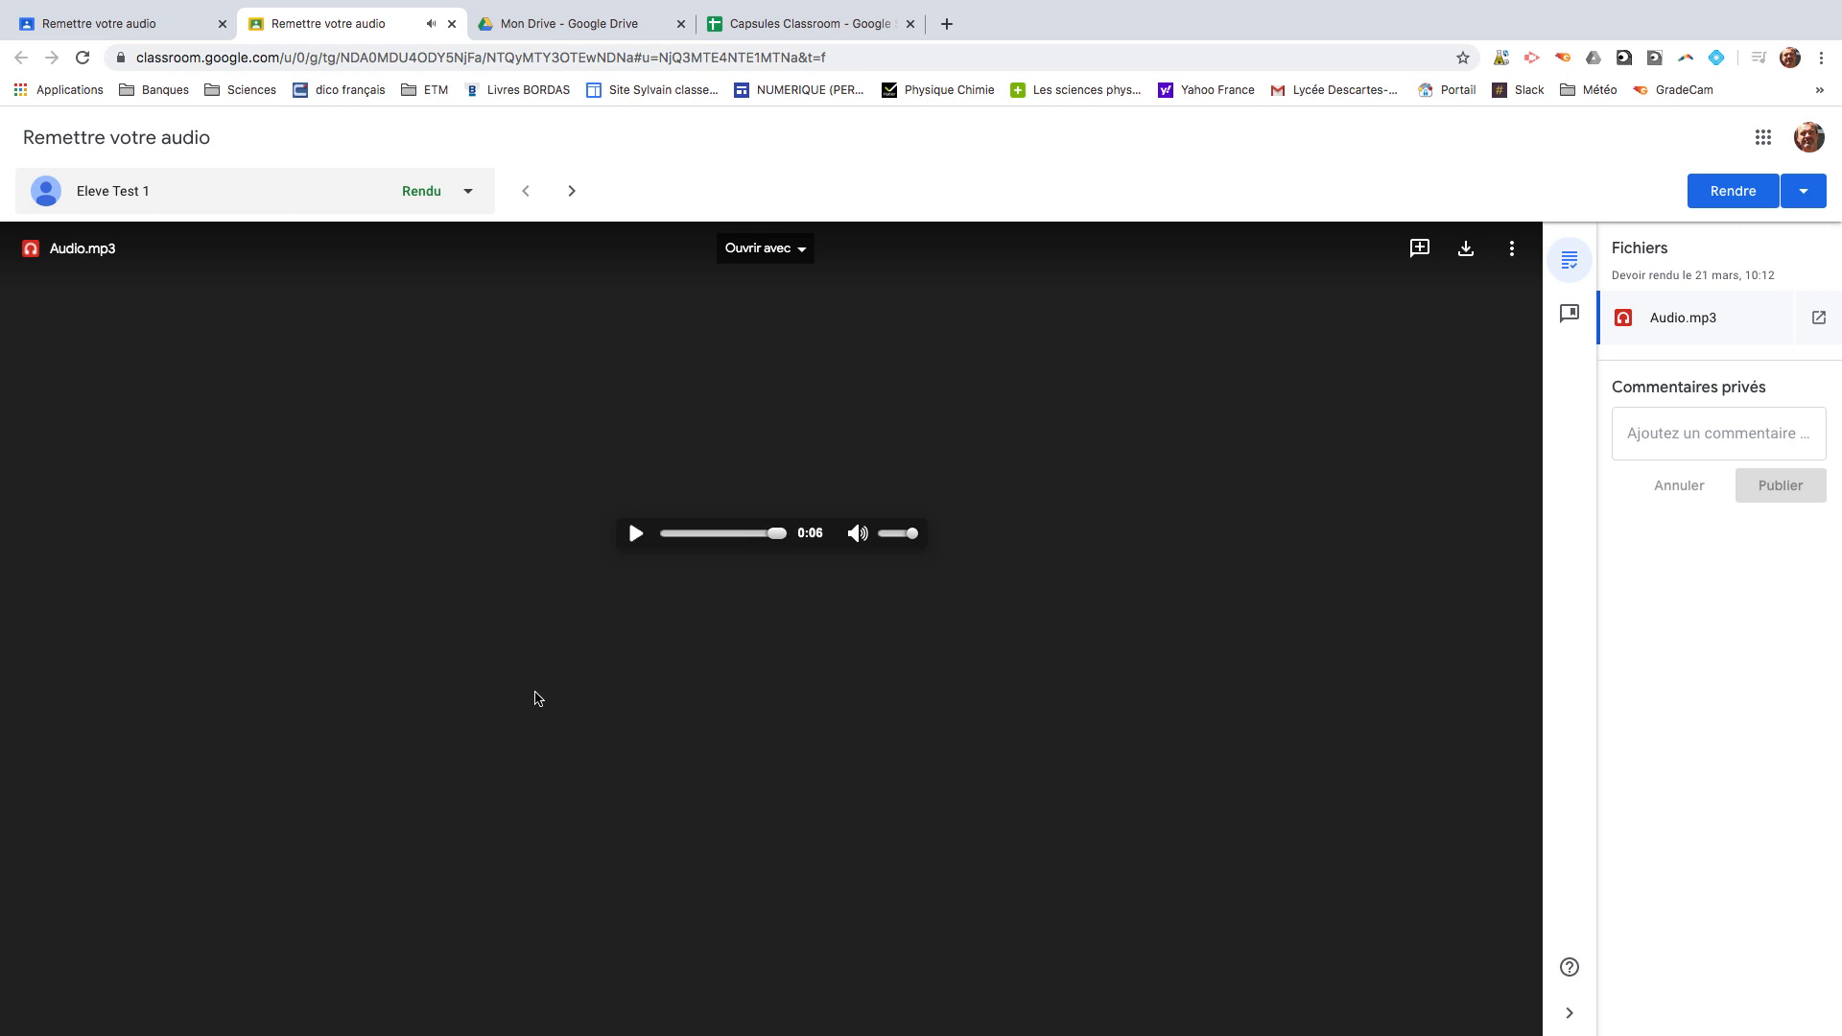
- Publish the private comment "Un peu court..." on the audio submission, and return the work to the student
{"action": "left_click", "coordinate": [1670, 441]}
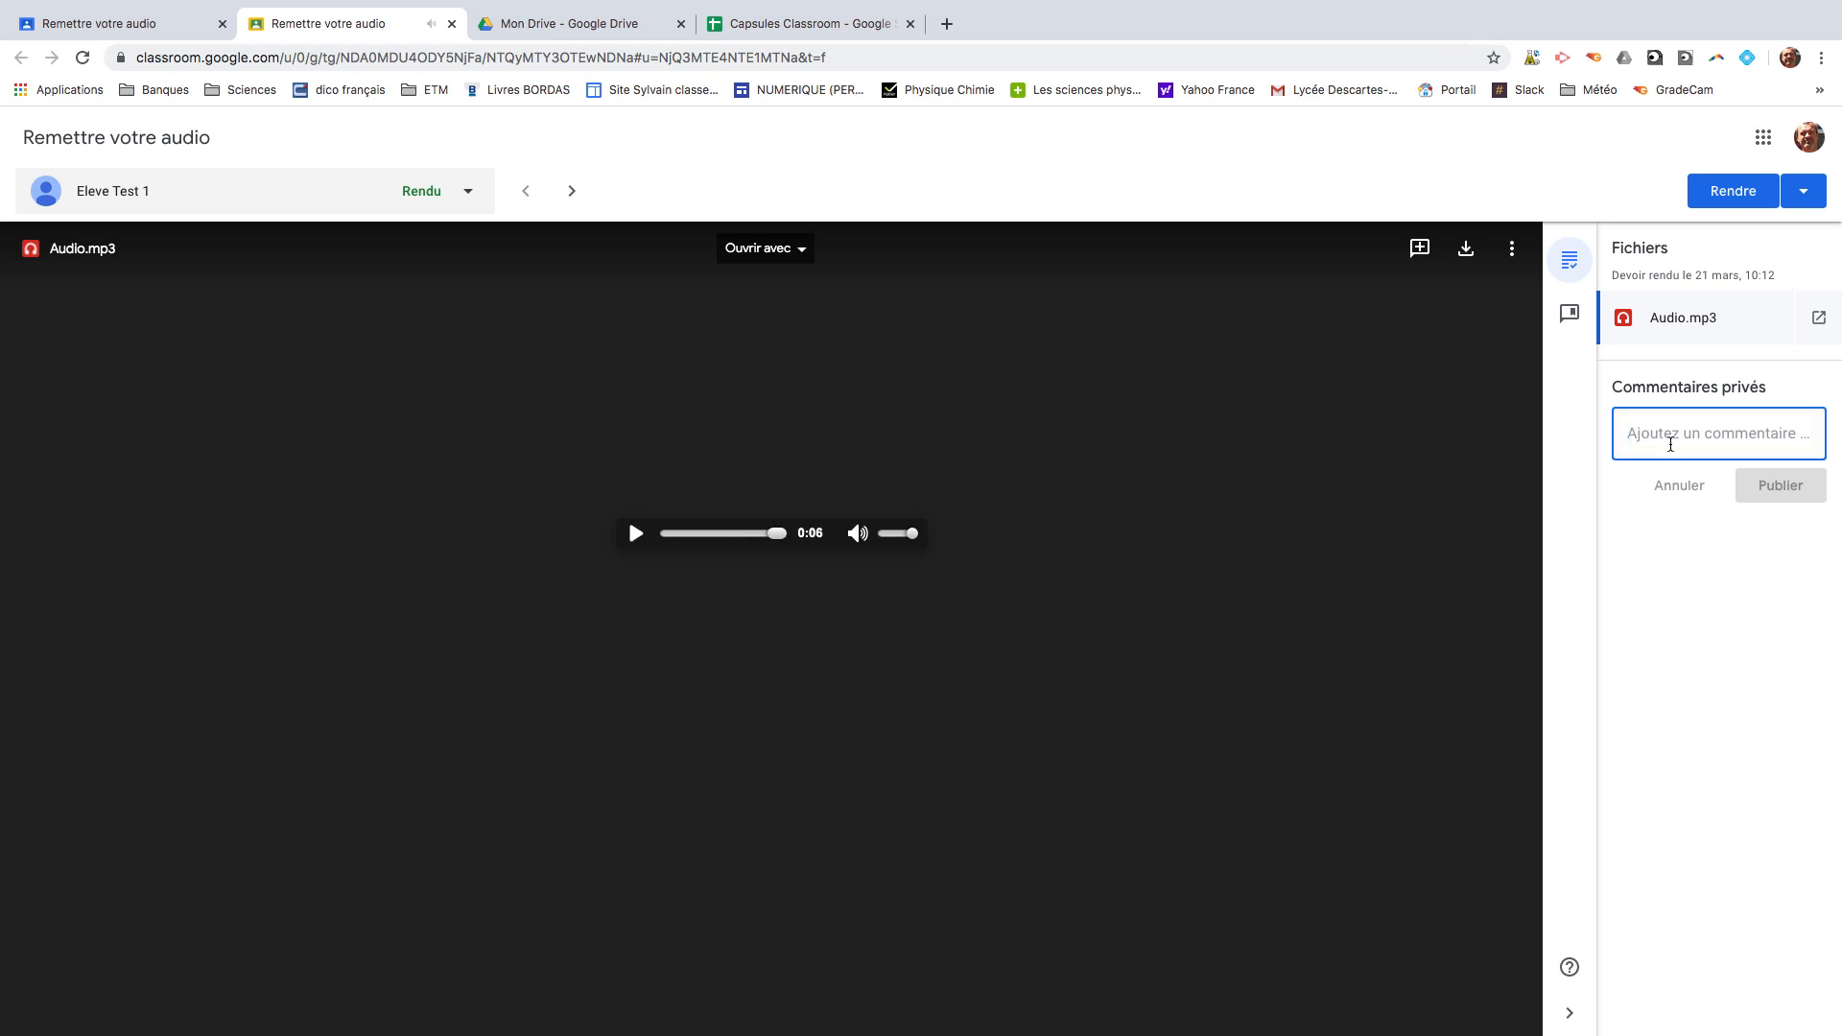
{"action": "type", "text": "Un peu court..."}
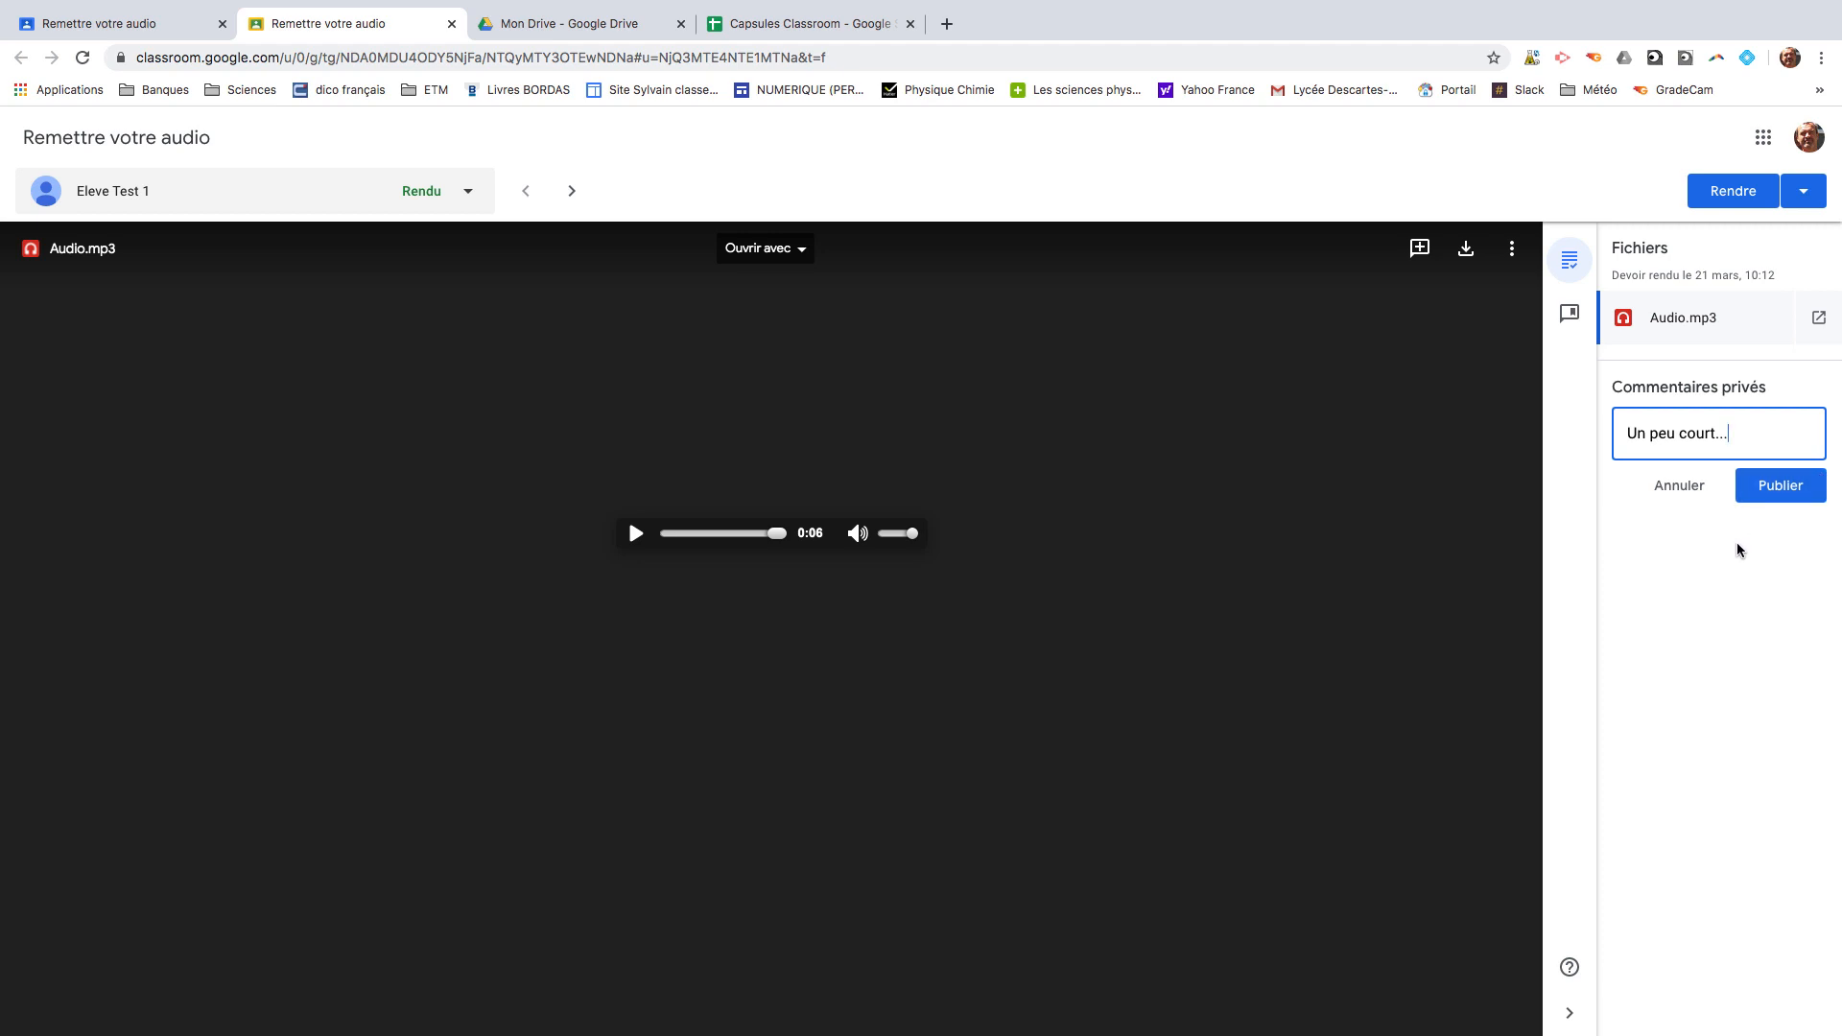
{"action": "left_click", "coordinate": [1776, 485]}
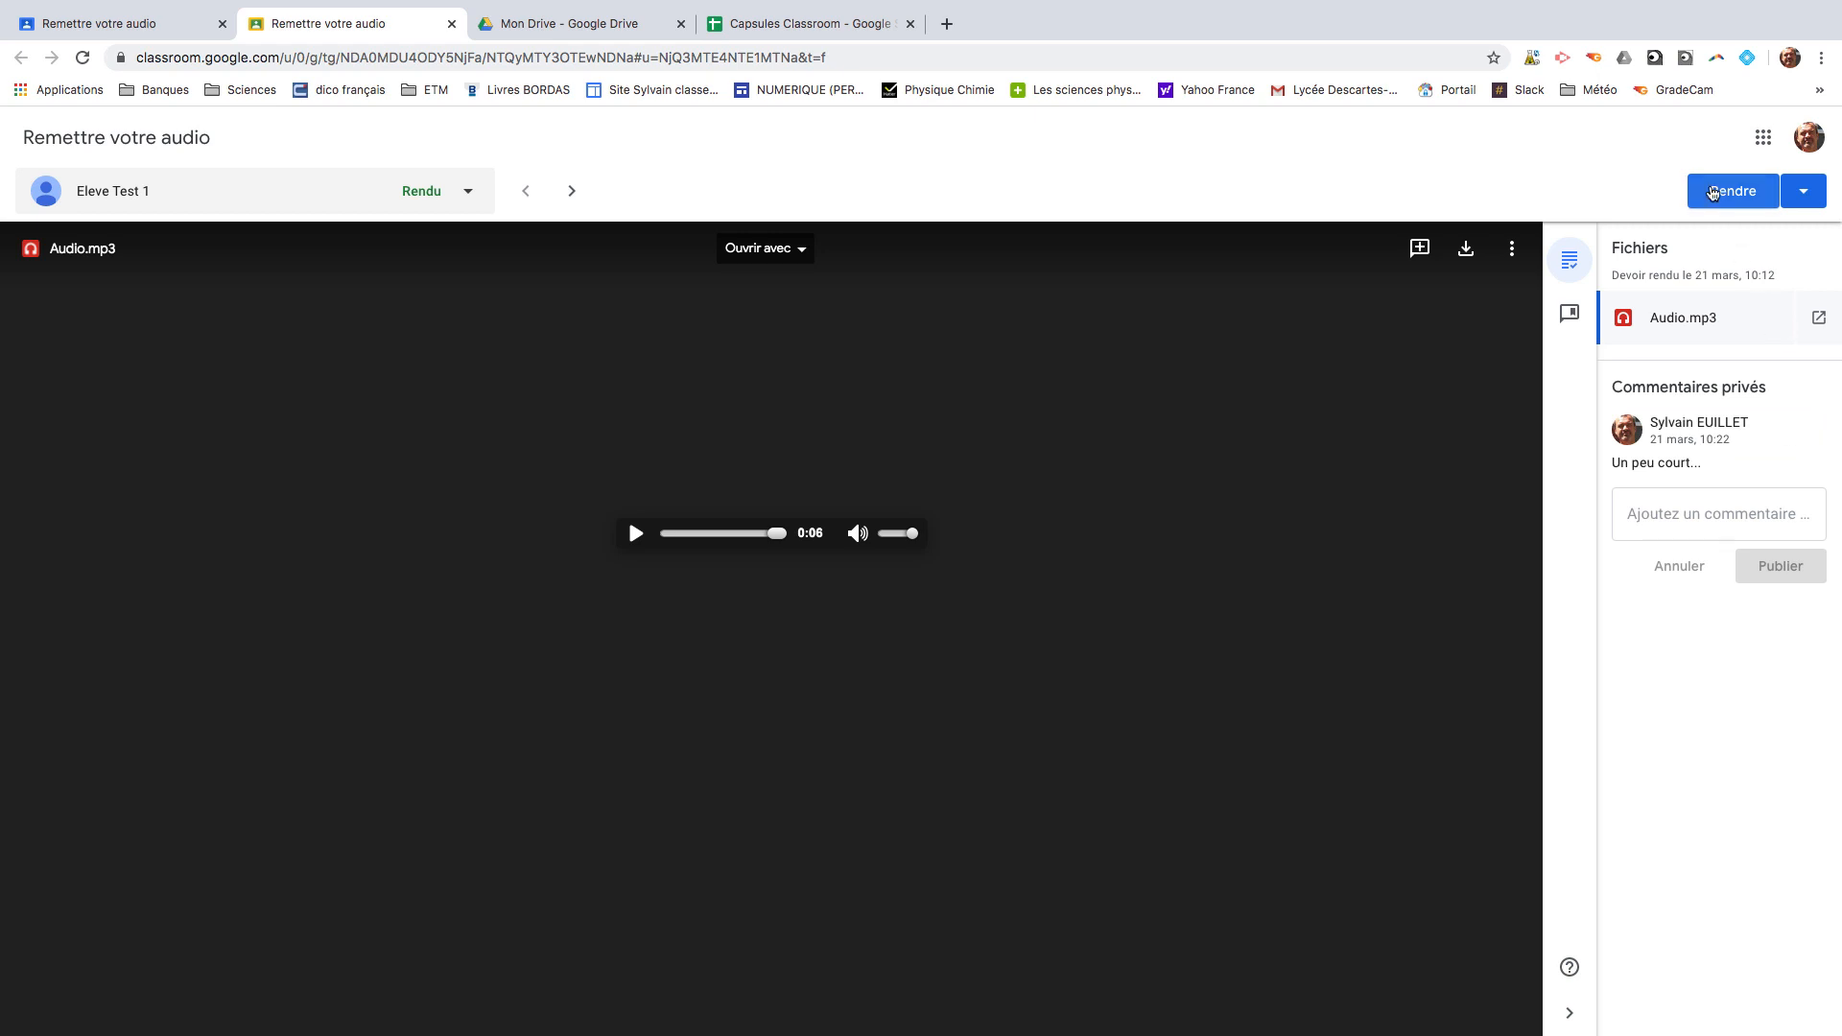
{"action": "left_click", "coordinate": [1728, 194]}
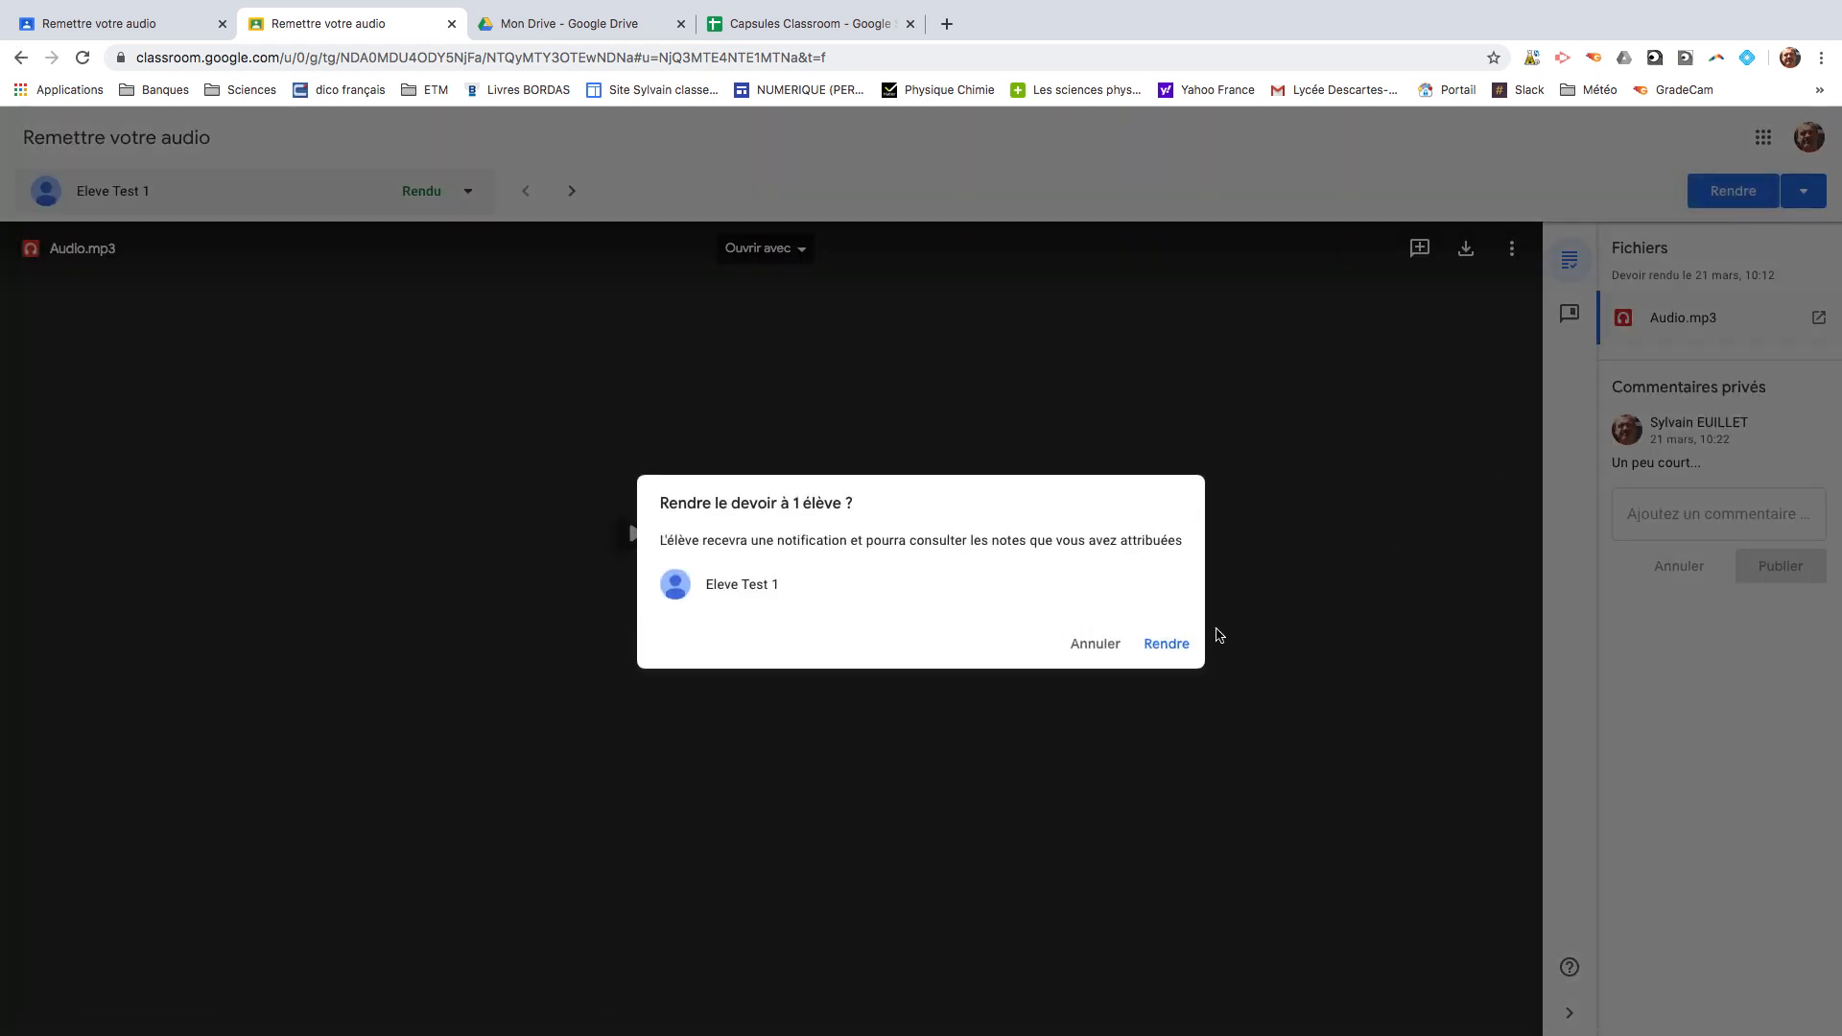
{"action": "left_click", "coordinate": [1183, 644]}
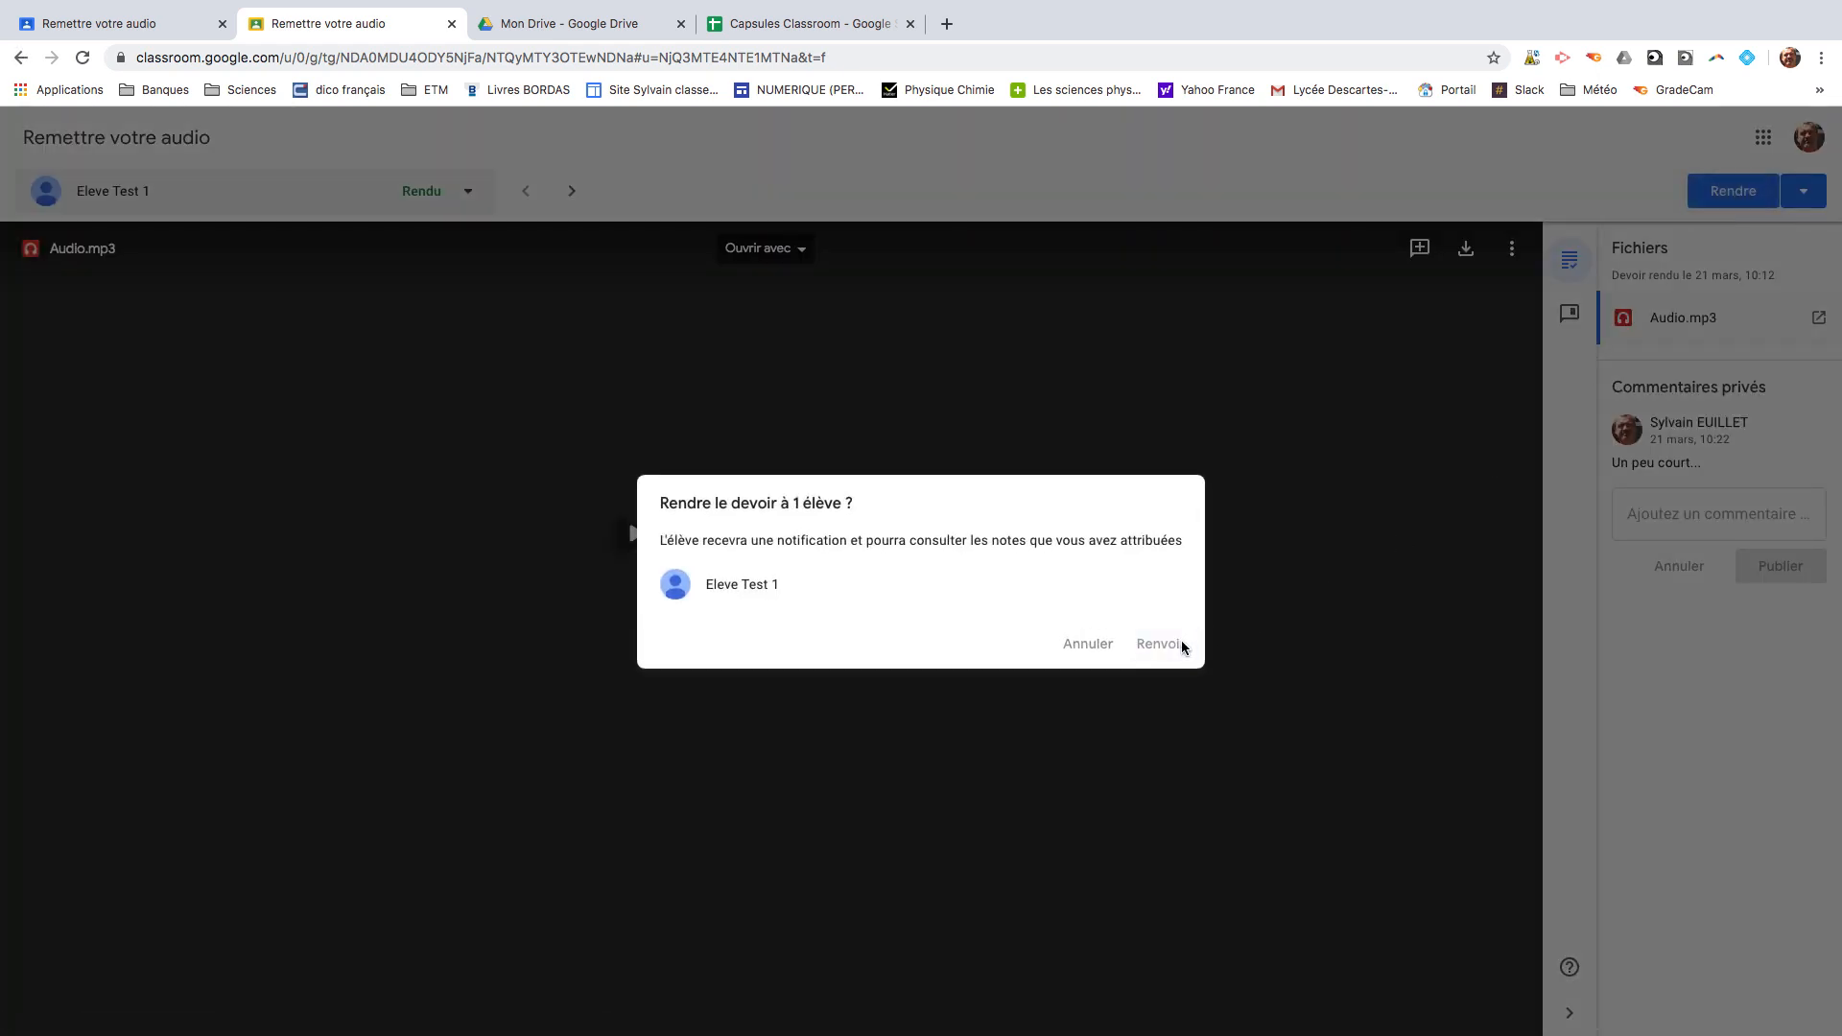